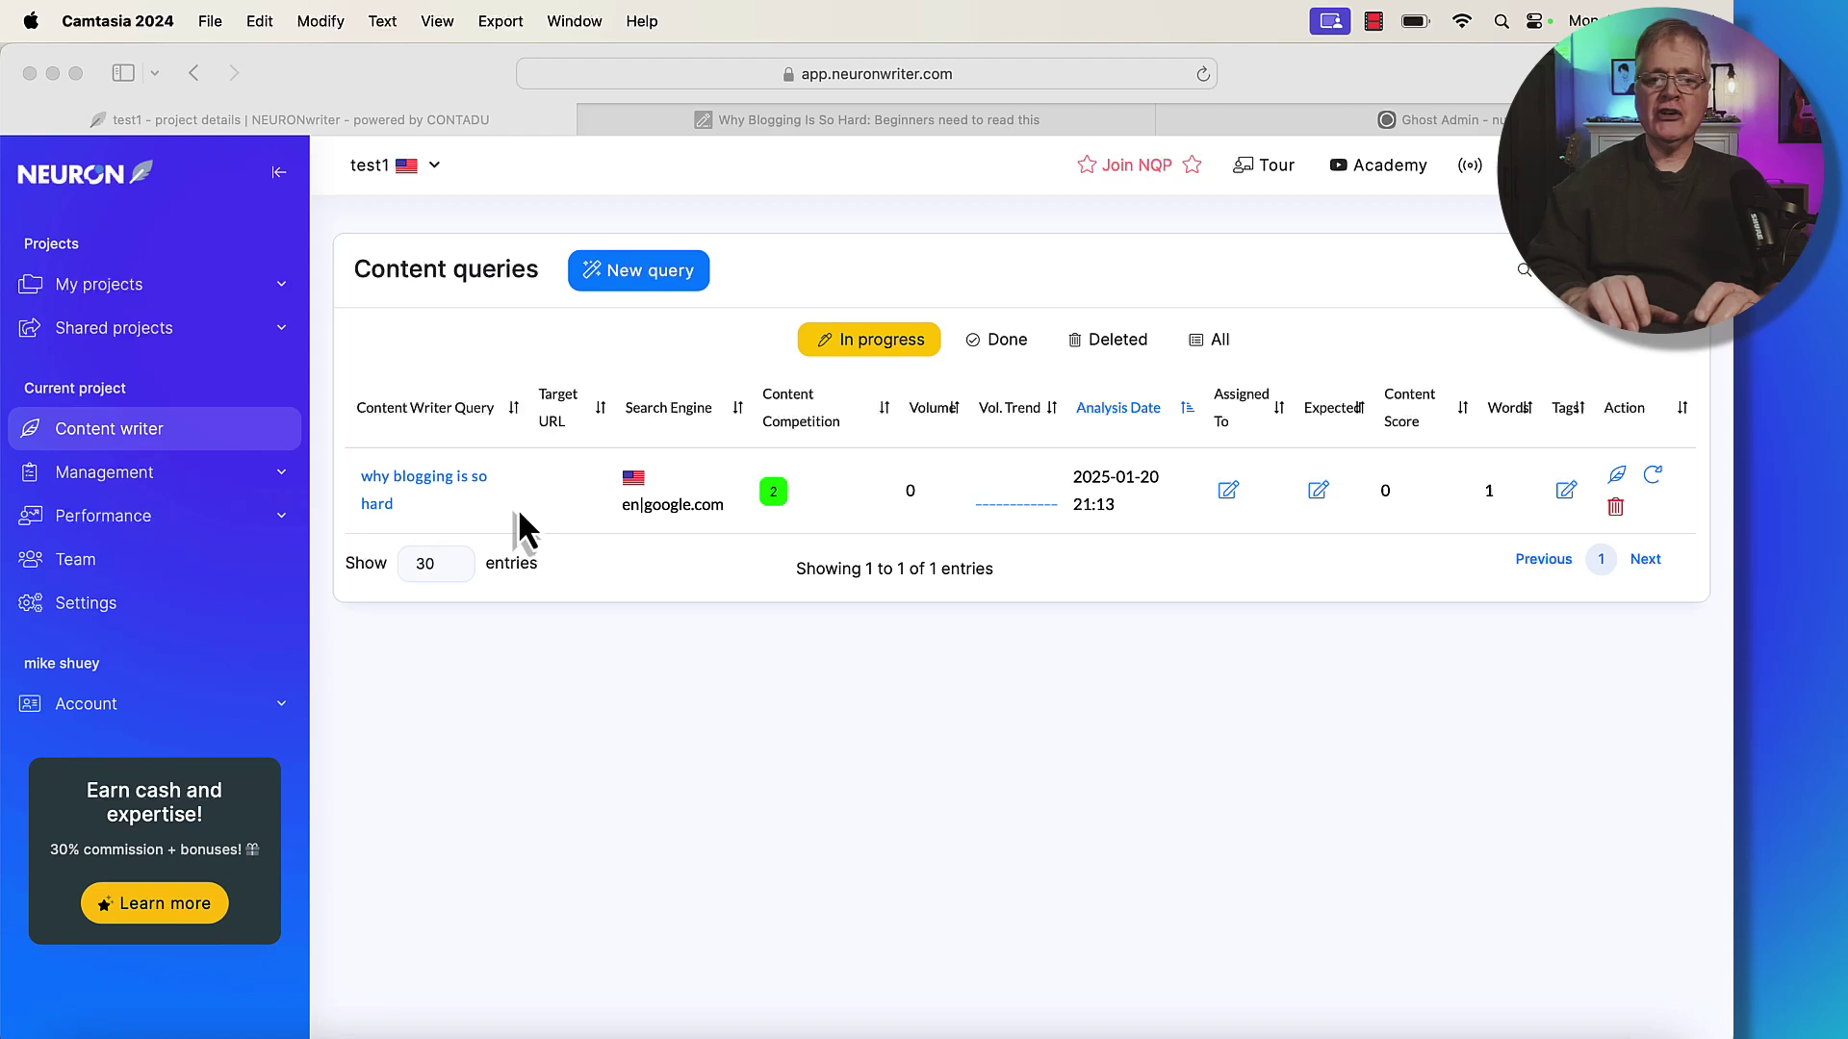
# Open the empty 'why blogging is so hard' query editor and collapse the side panel for full width.
pyautogui.click(448, 481)
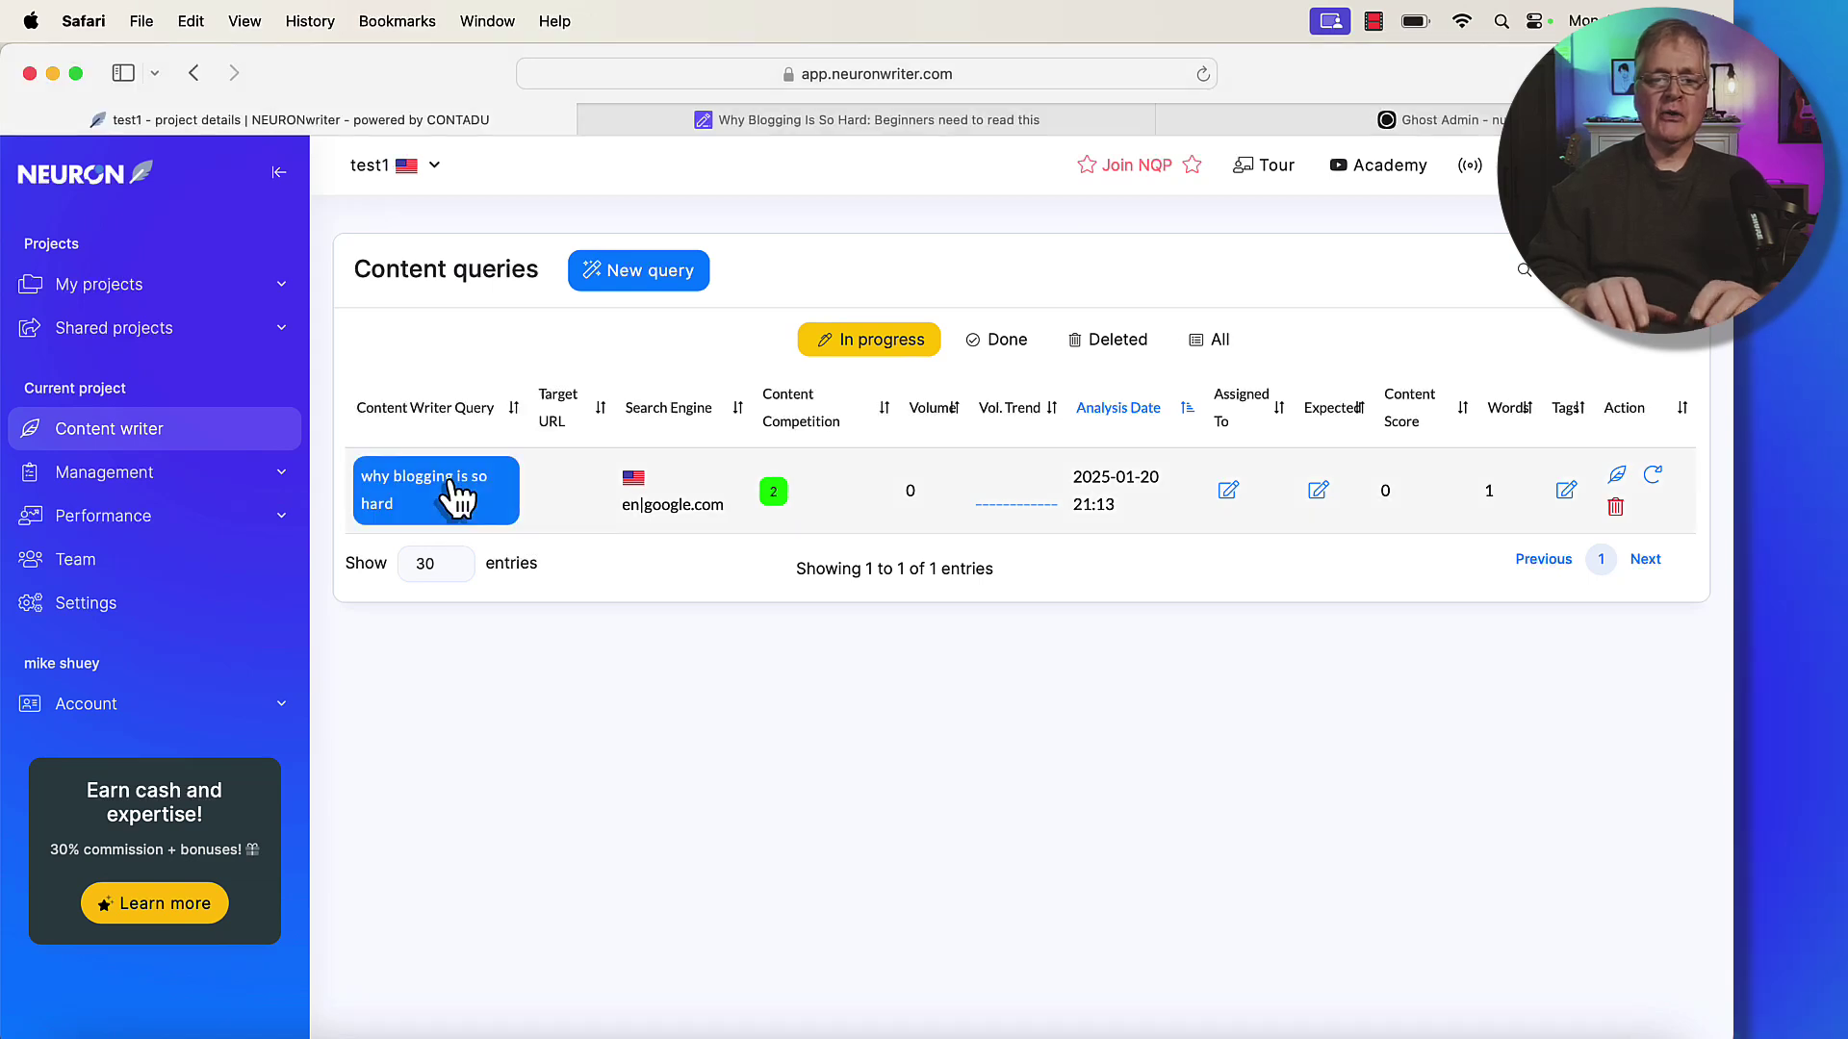
pyautogui.click(449, 481)
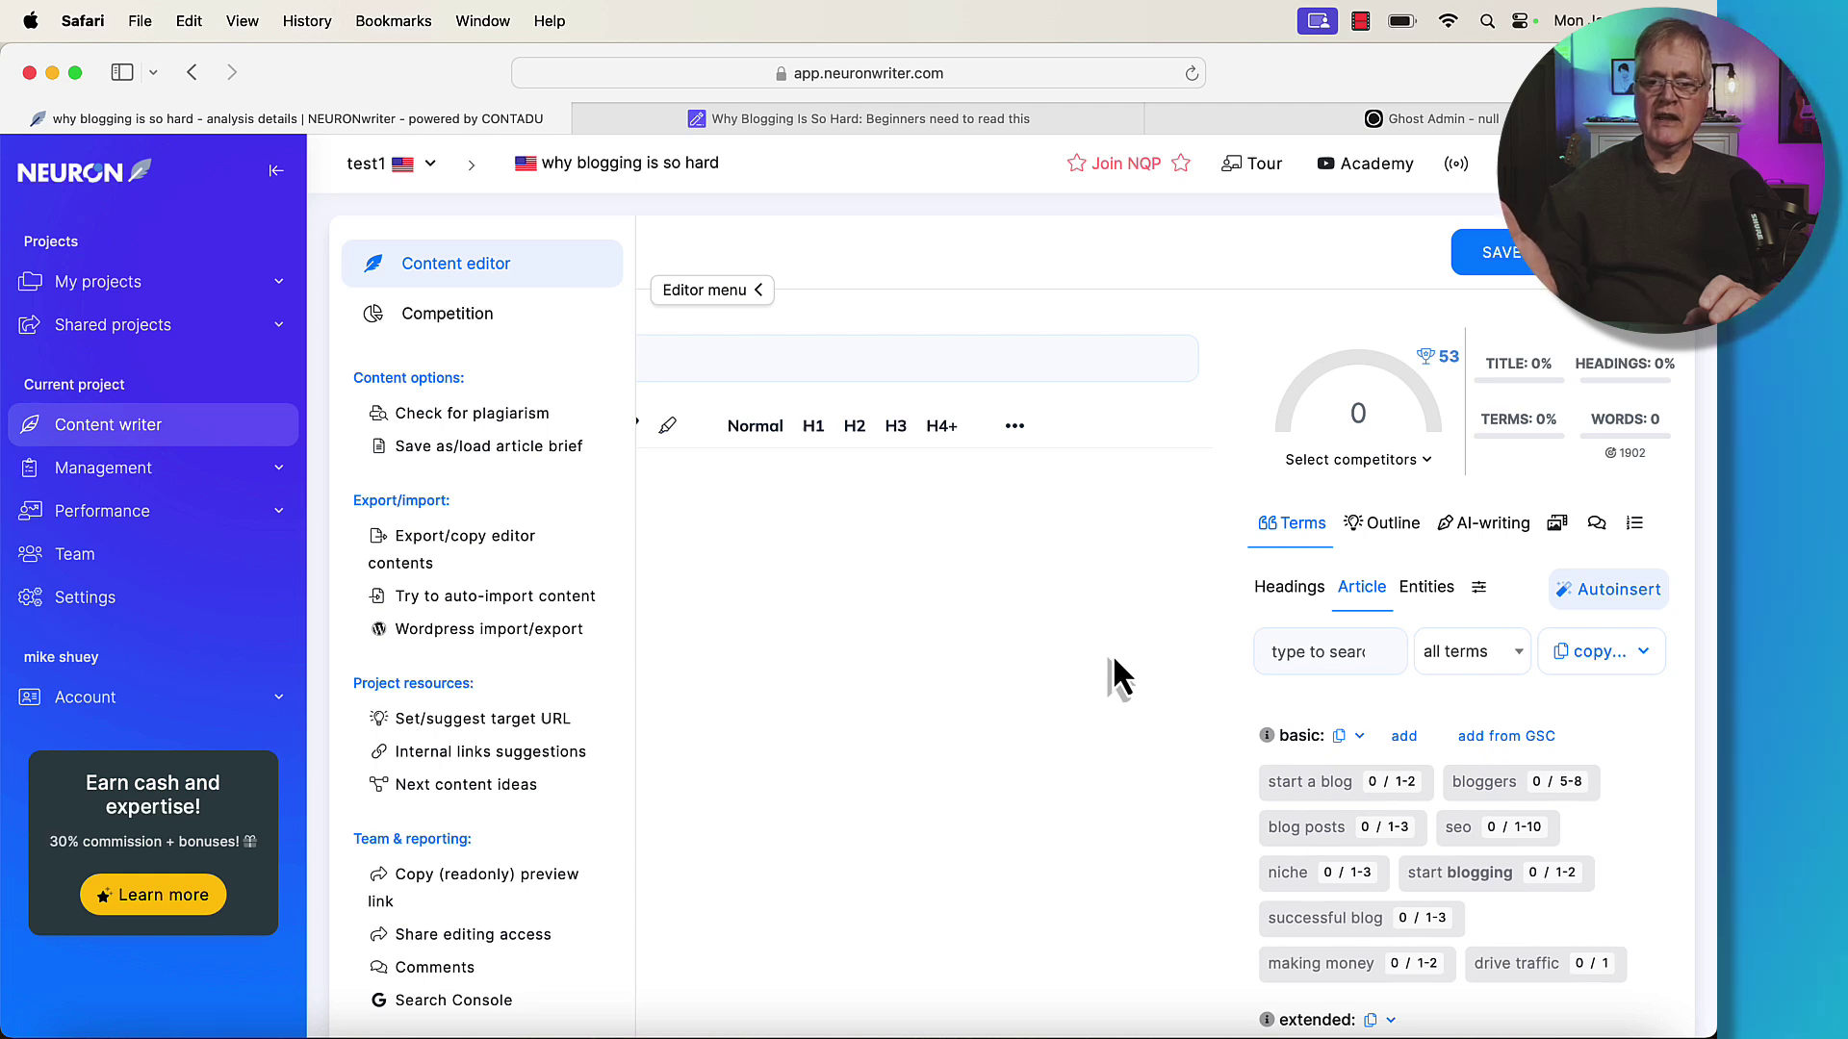
pyautogui.click(762, 290)
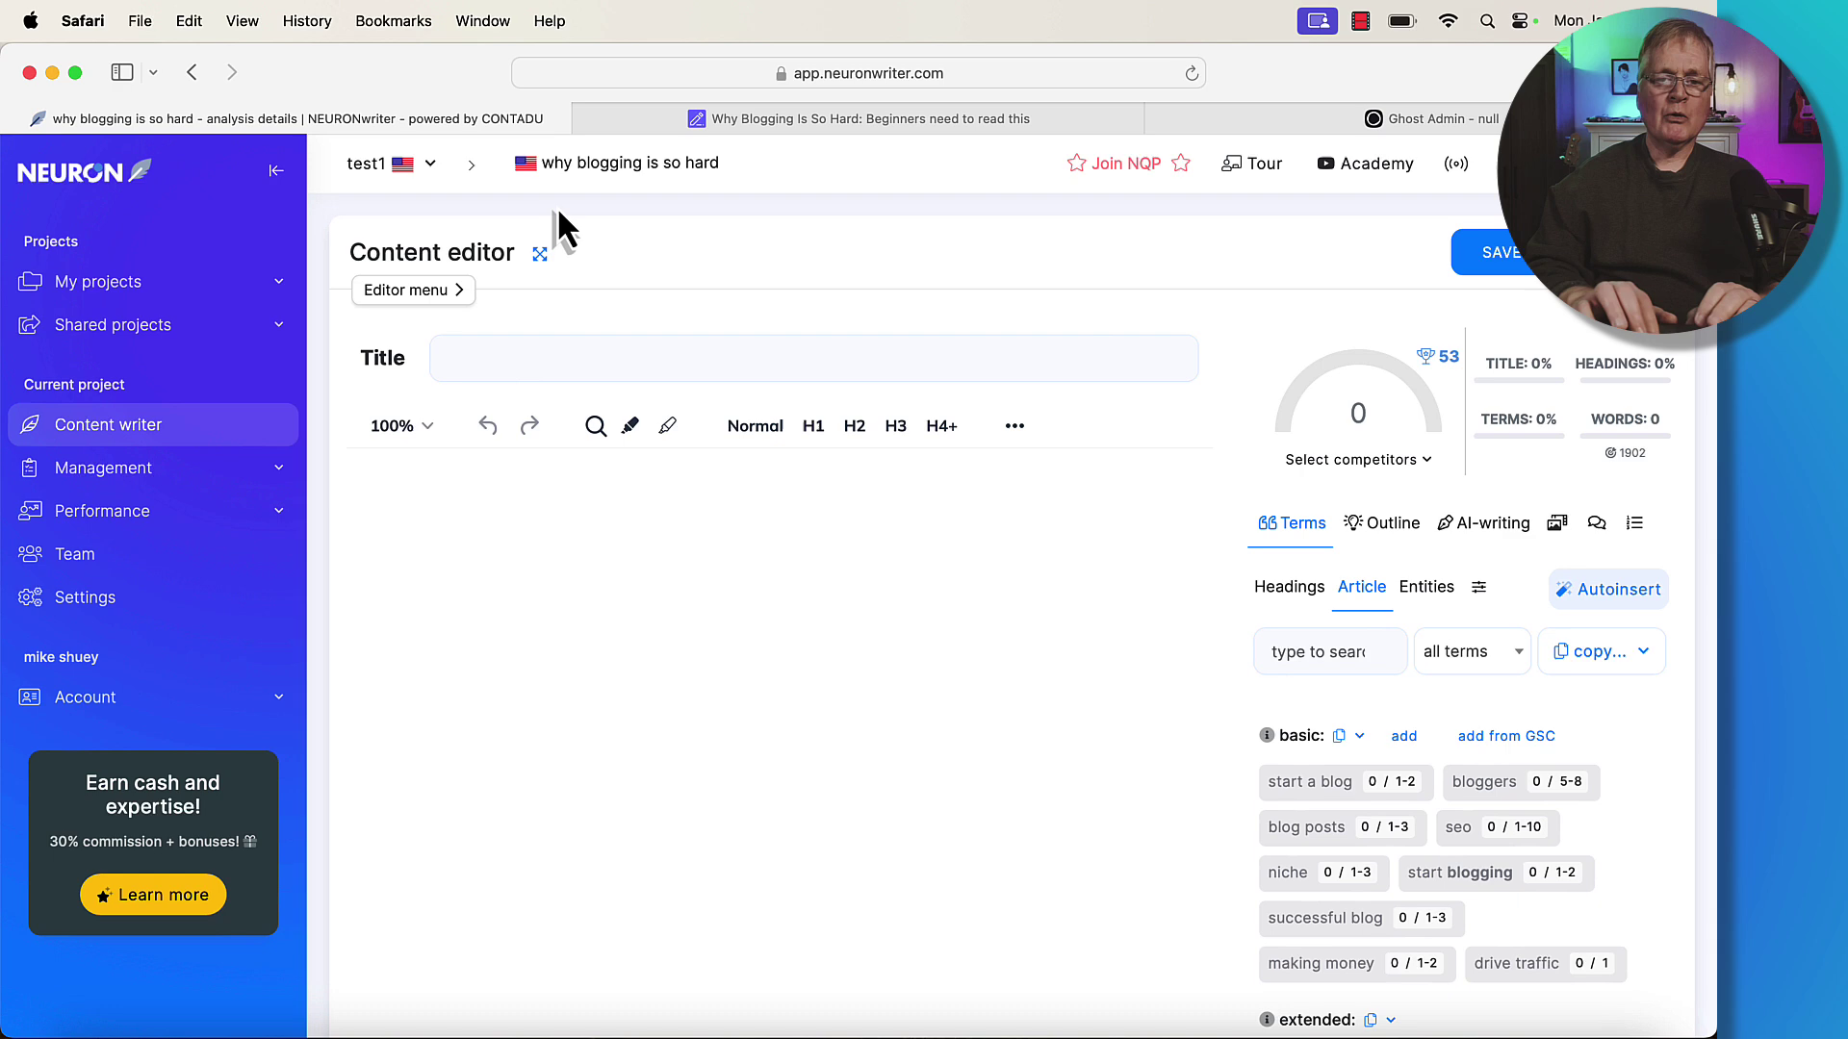
# Copy the 1956-word 'Why Blogging Is So Hard' article from the SEOWriting.ai page.
pyautogui.click(922, 120)
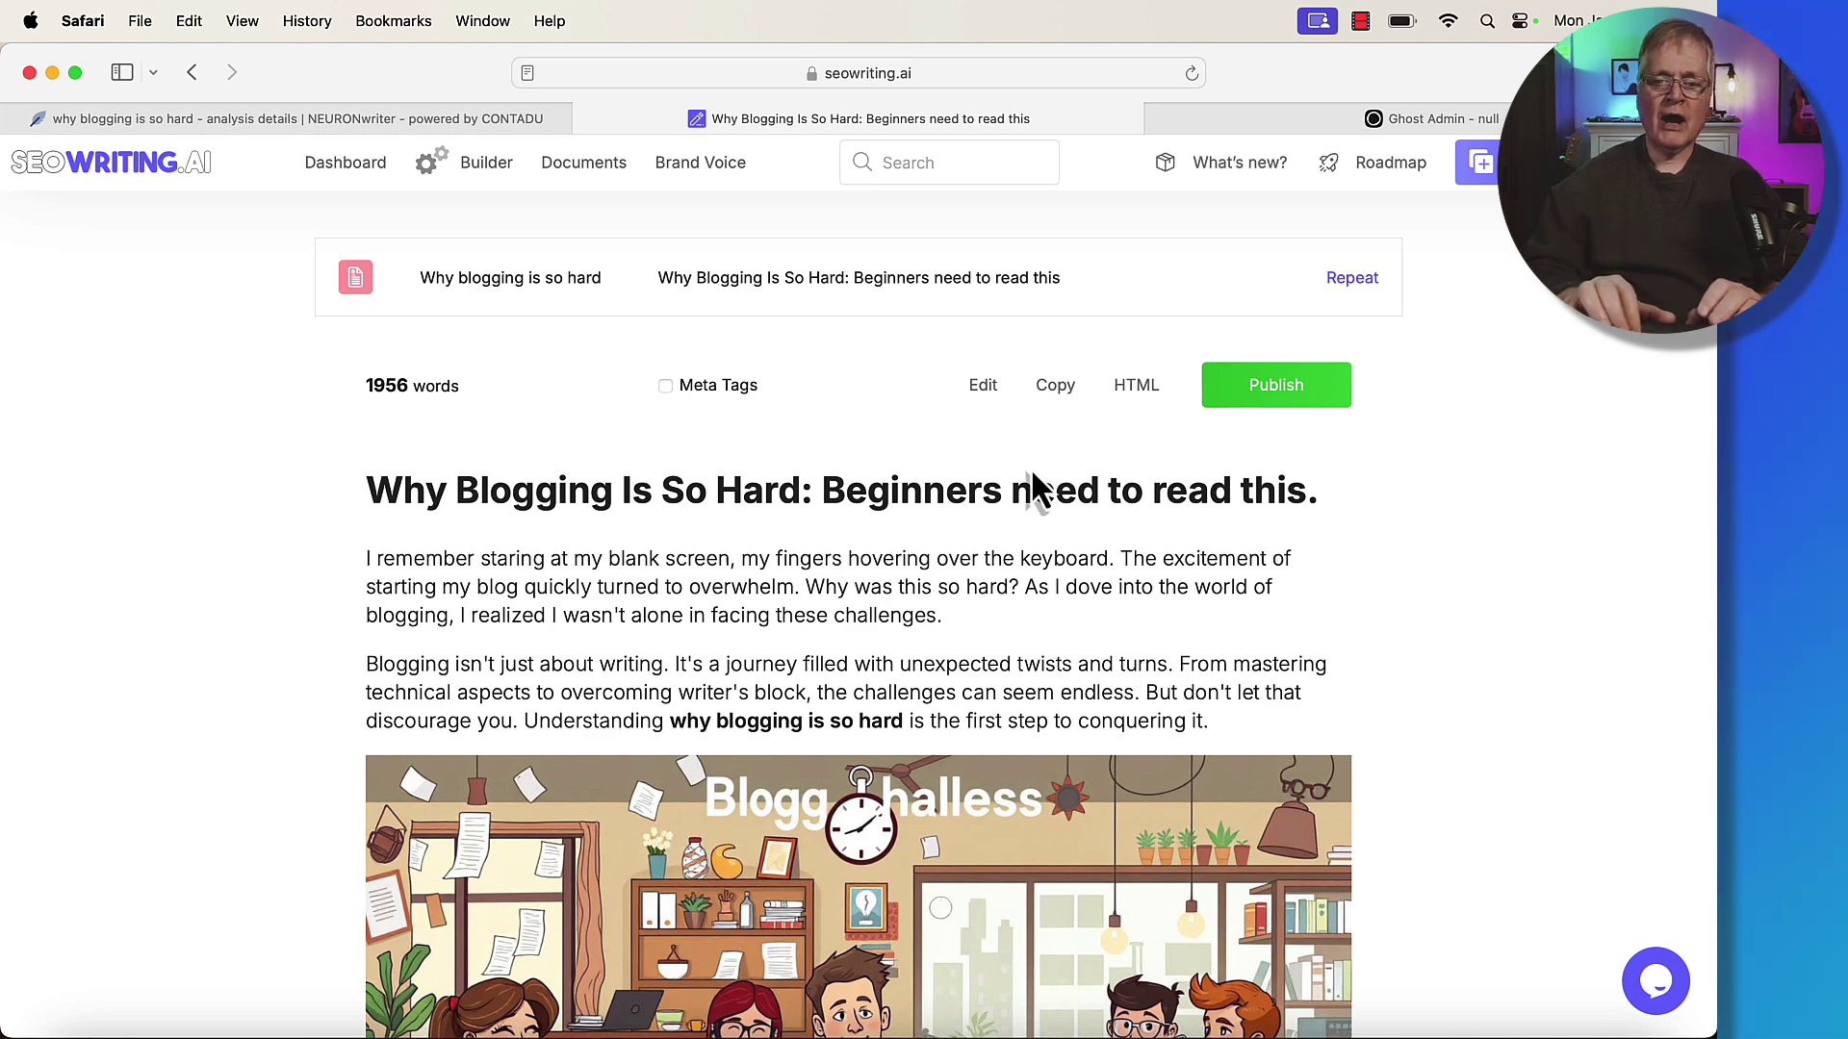
pyautogui.click(1056, 386)
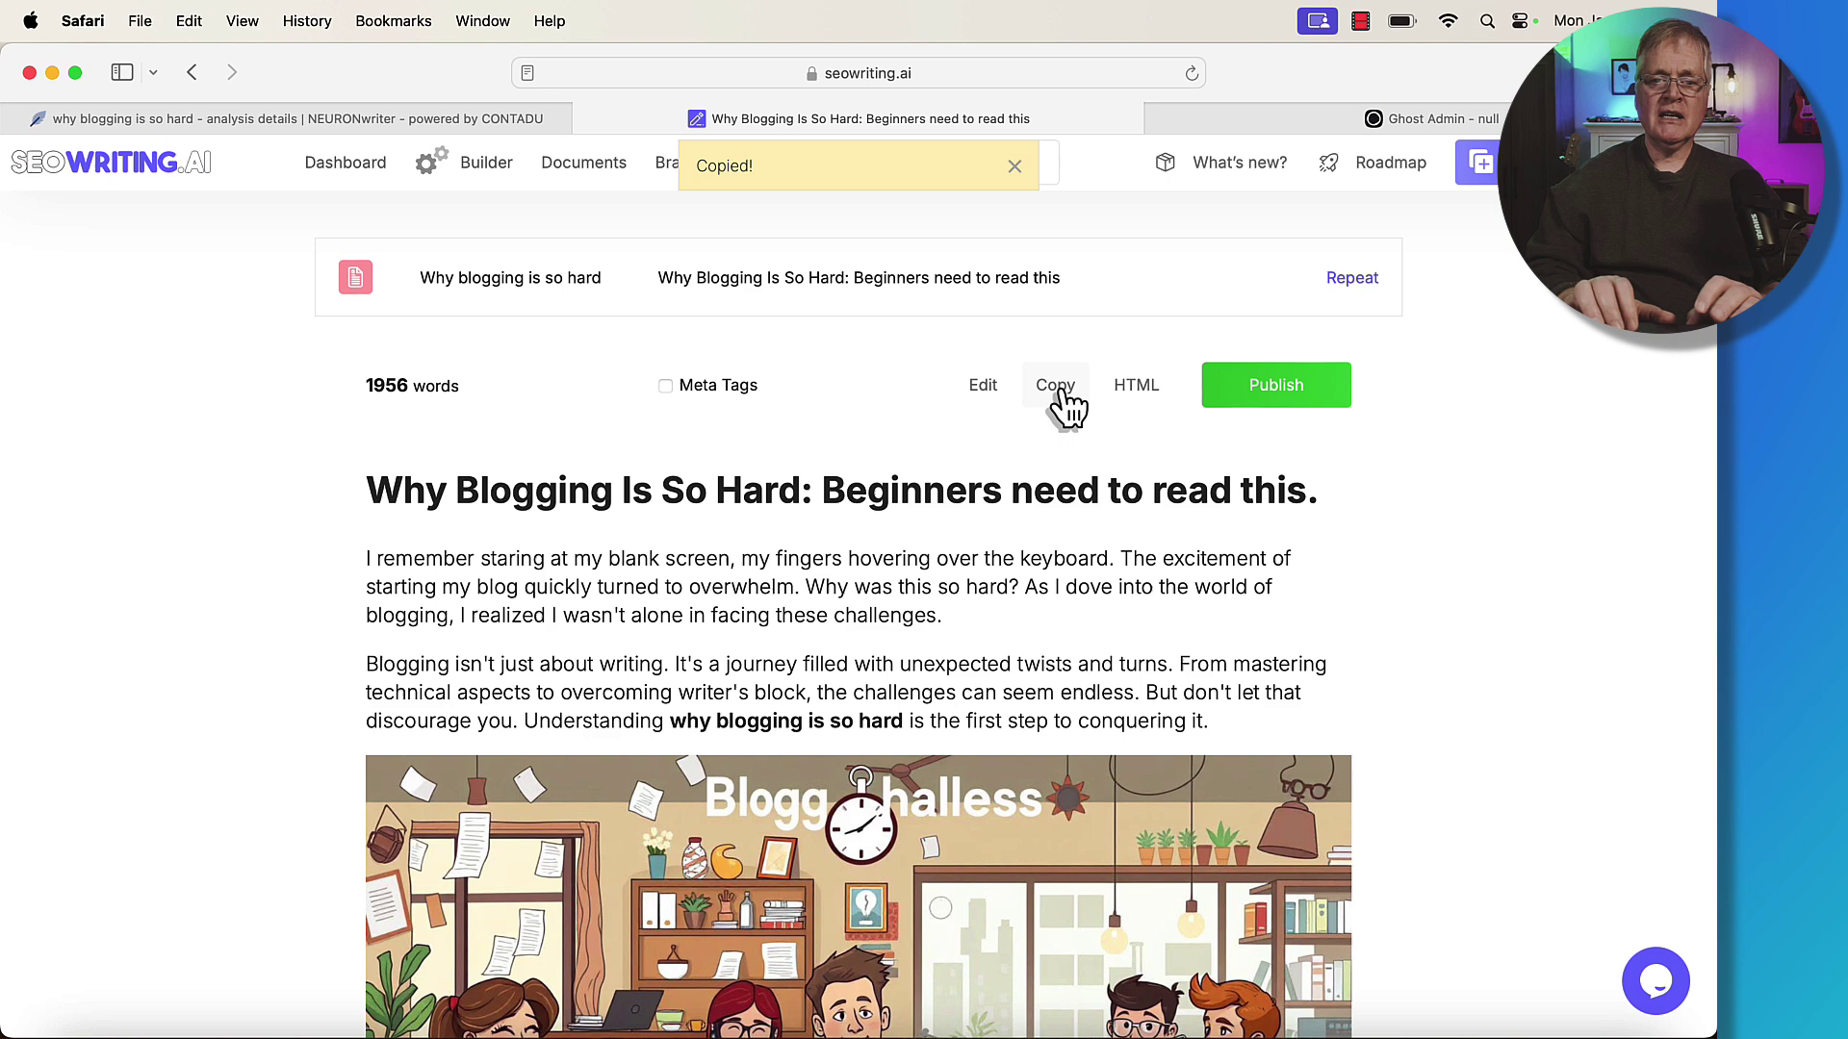
# Paste the copied article into the empty NeuronWriter editor, raising the content score to 42.
pyautogui.click(502, 117)
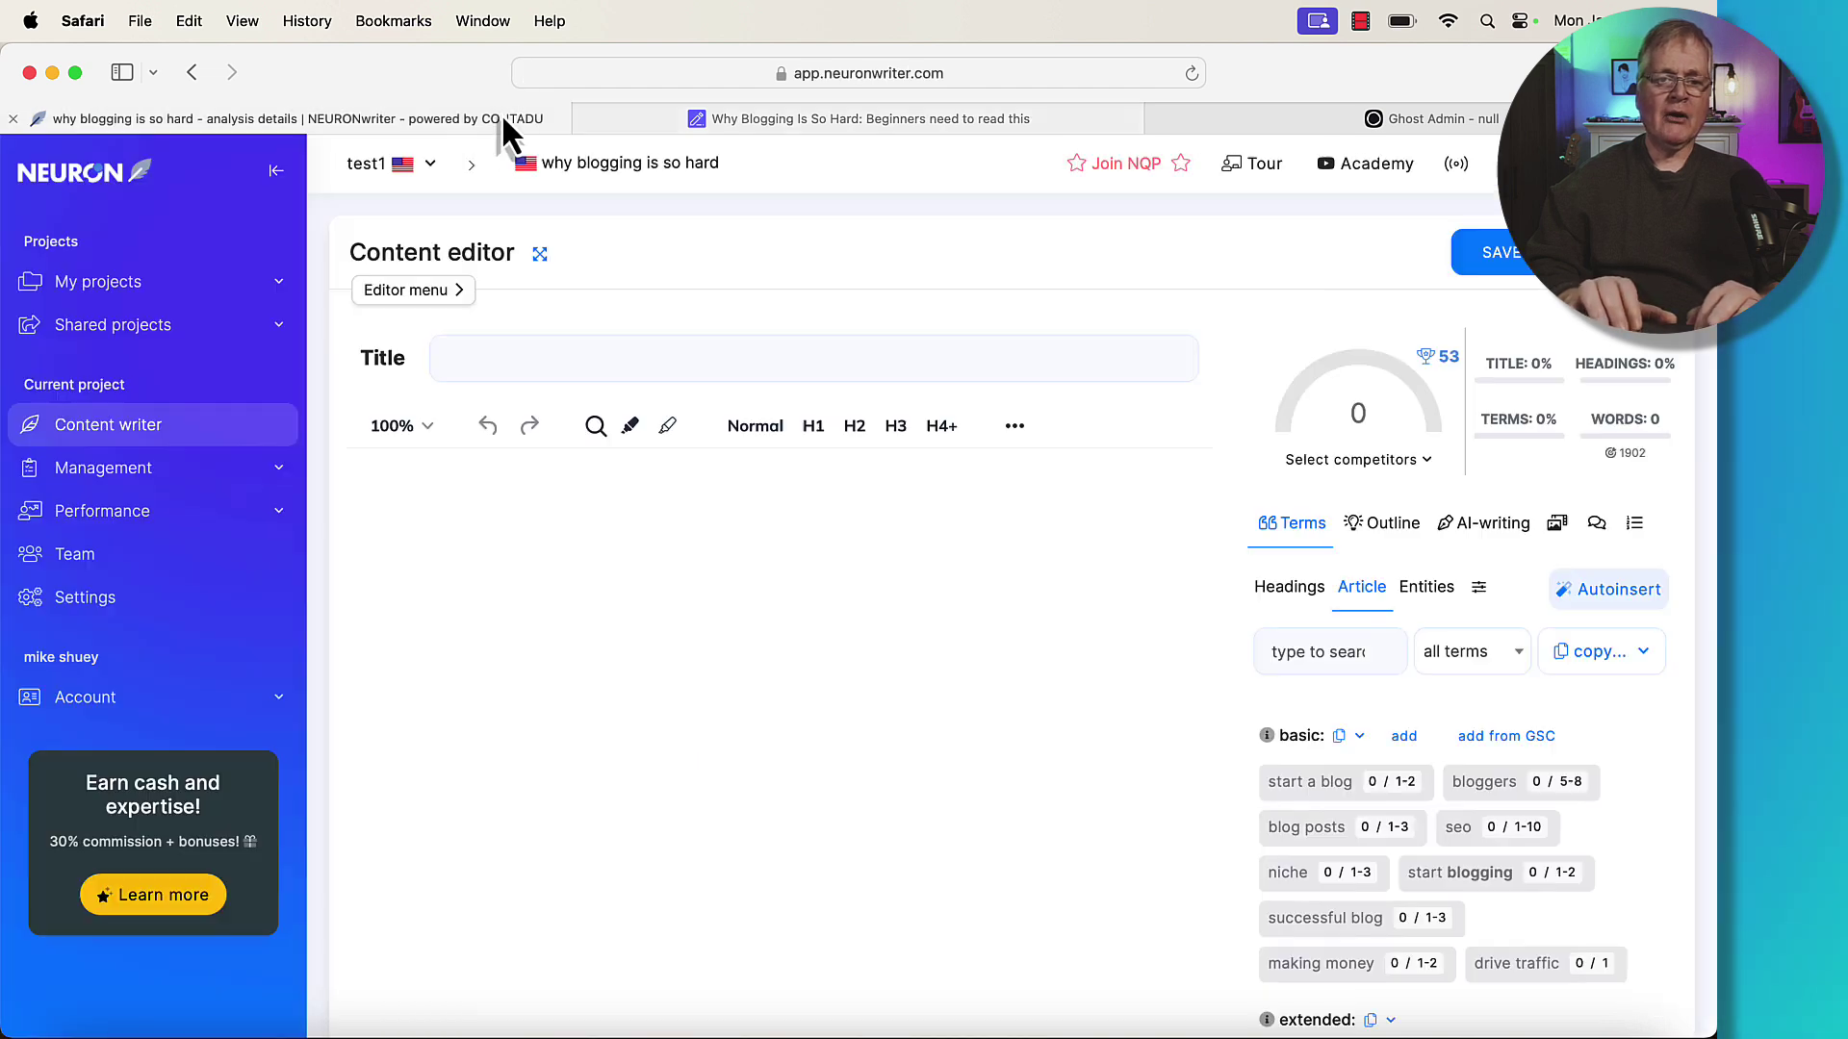
pyautogui.click(385, 486)
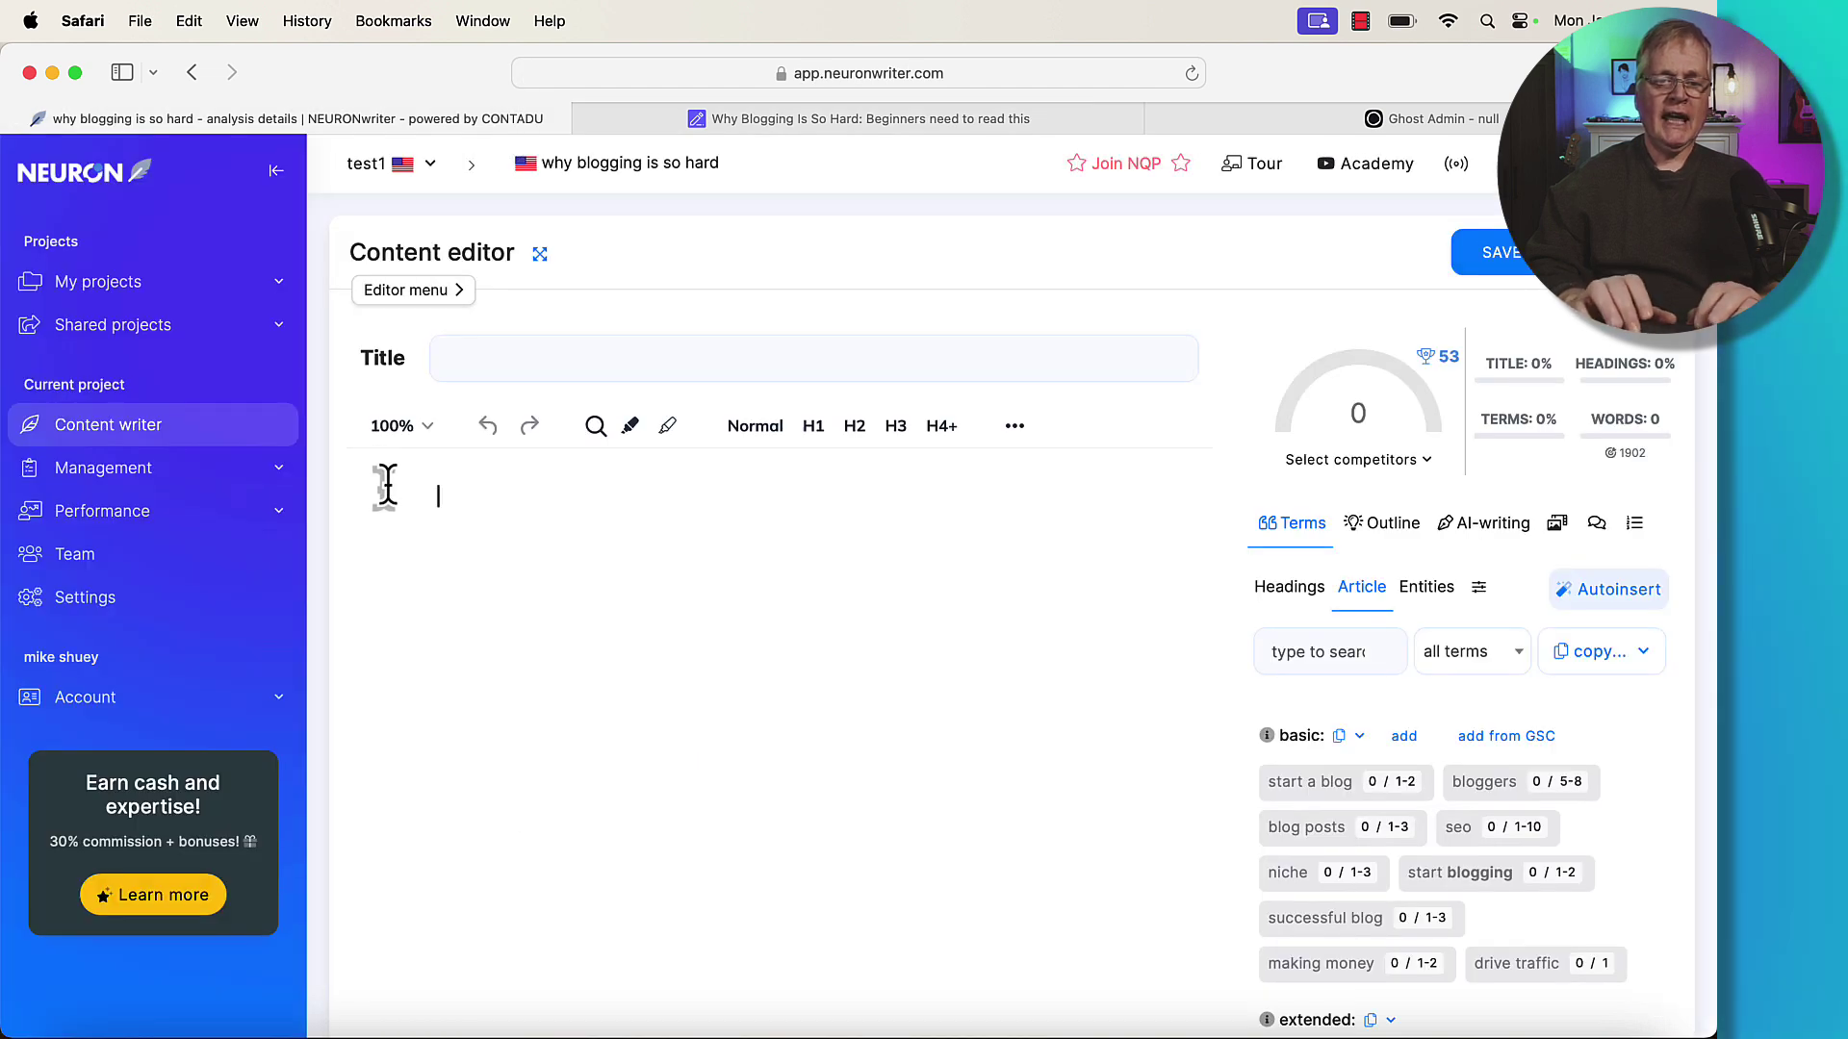
pyautogui.press('super+v')
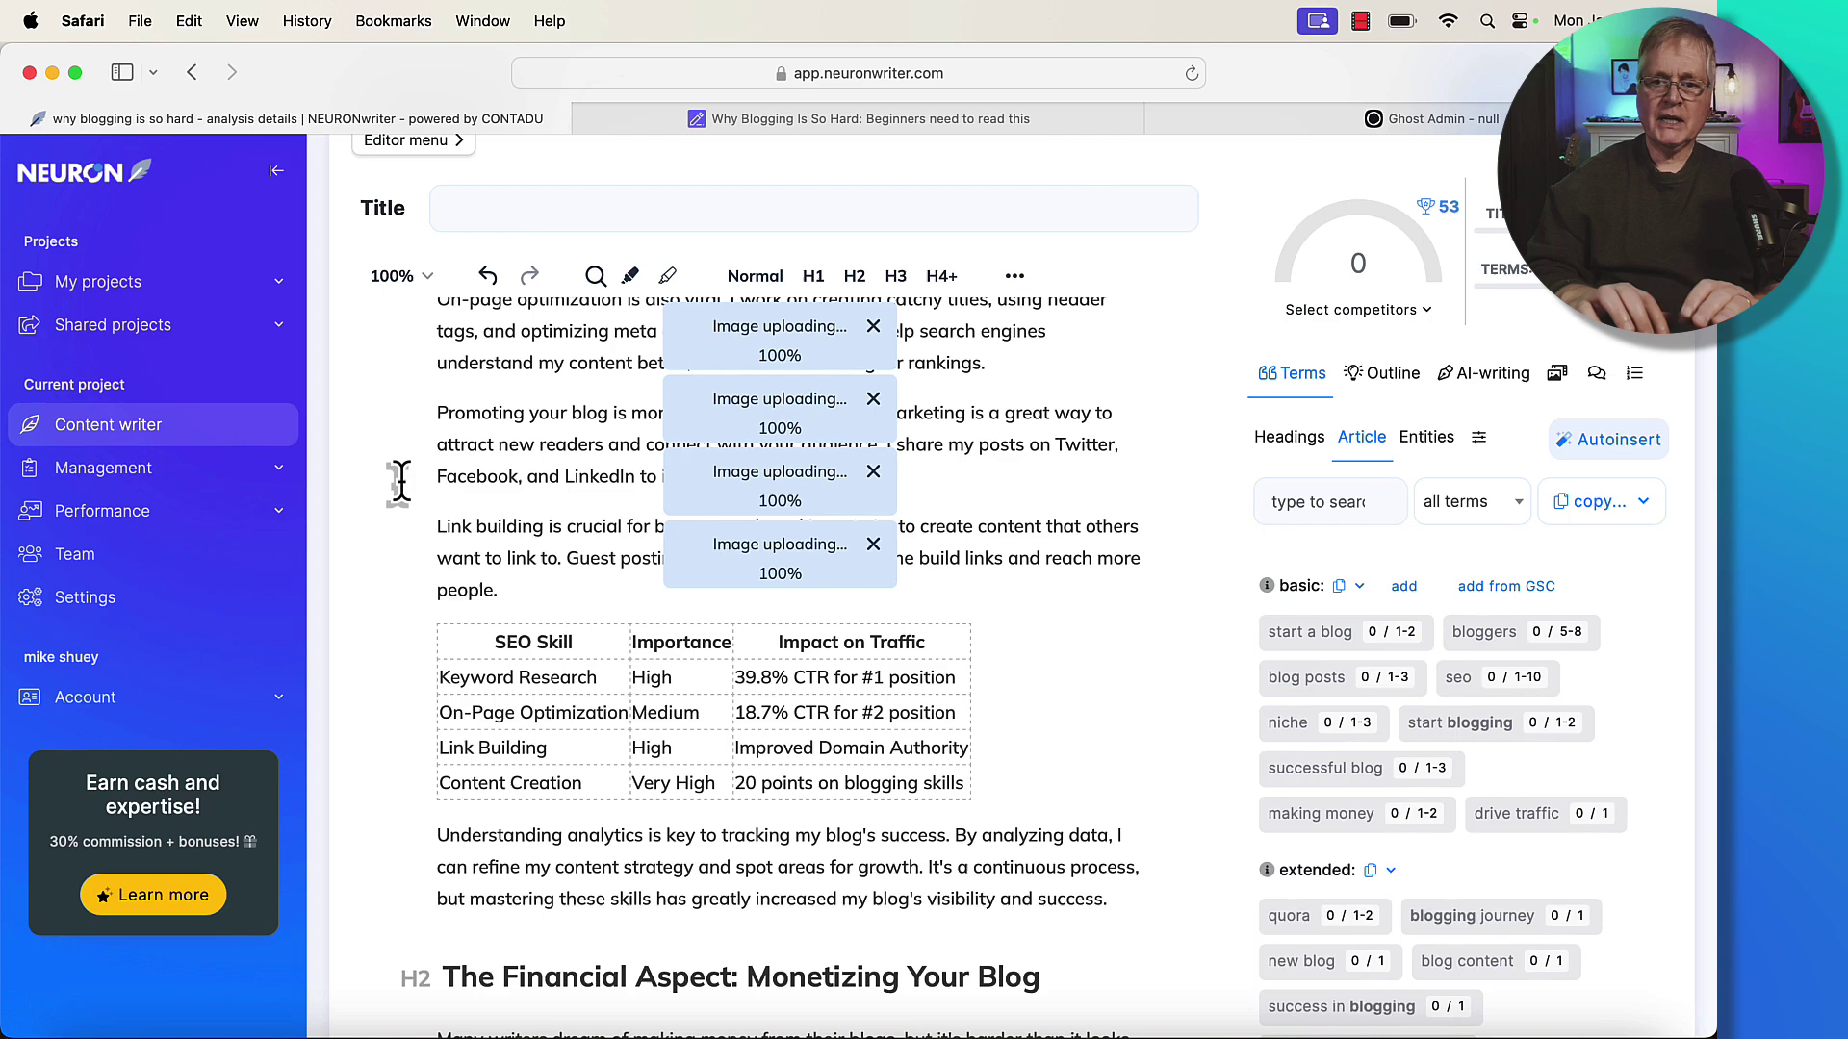
pyautogui.scroll(20, 1078, 538)
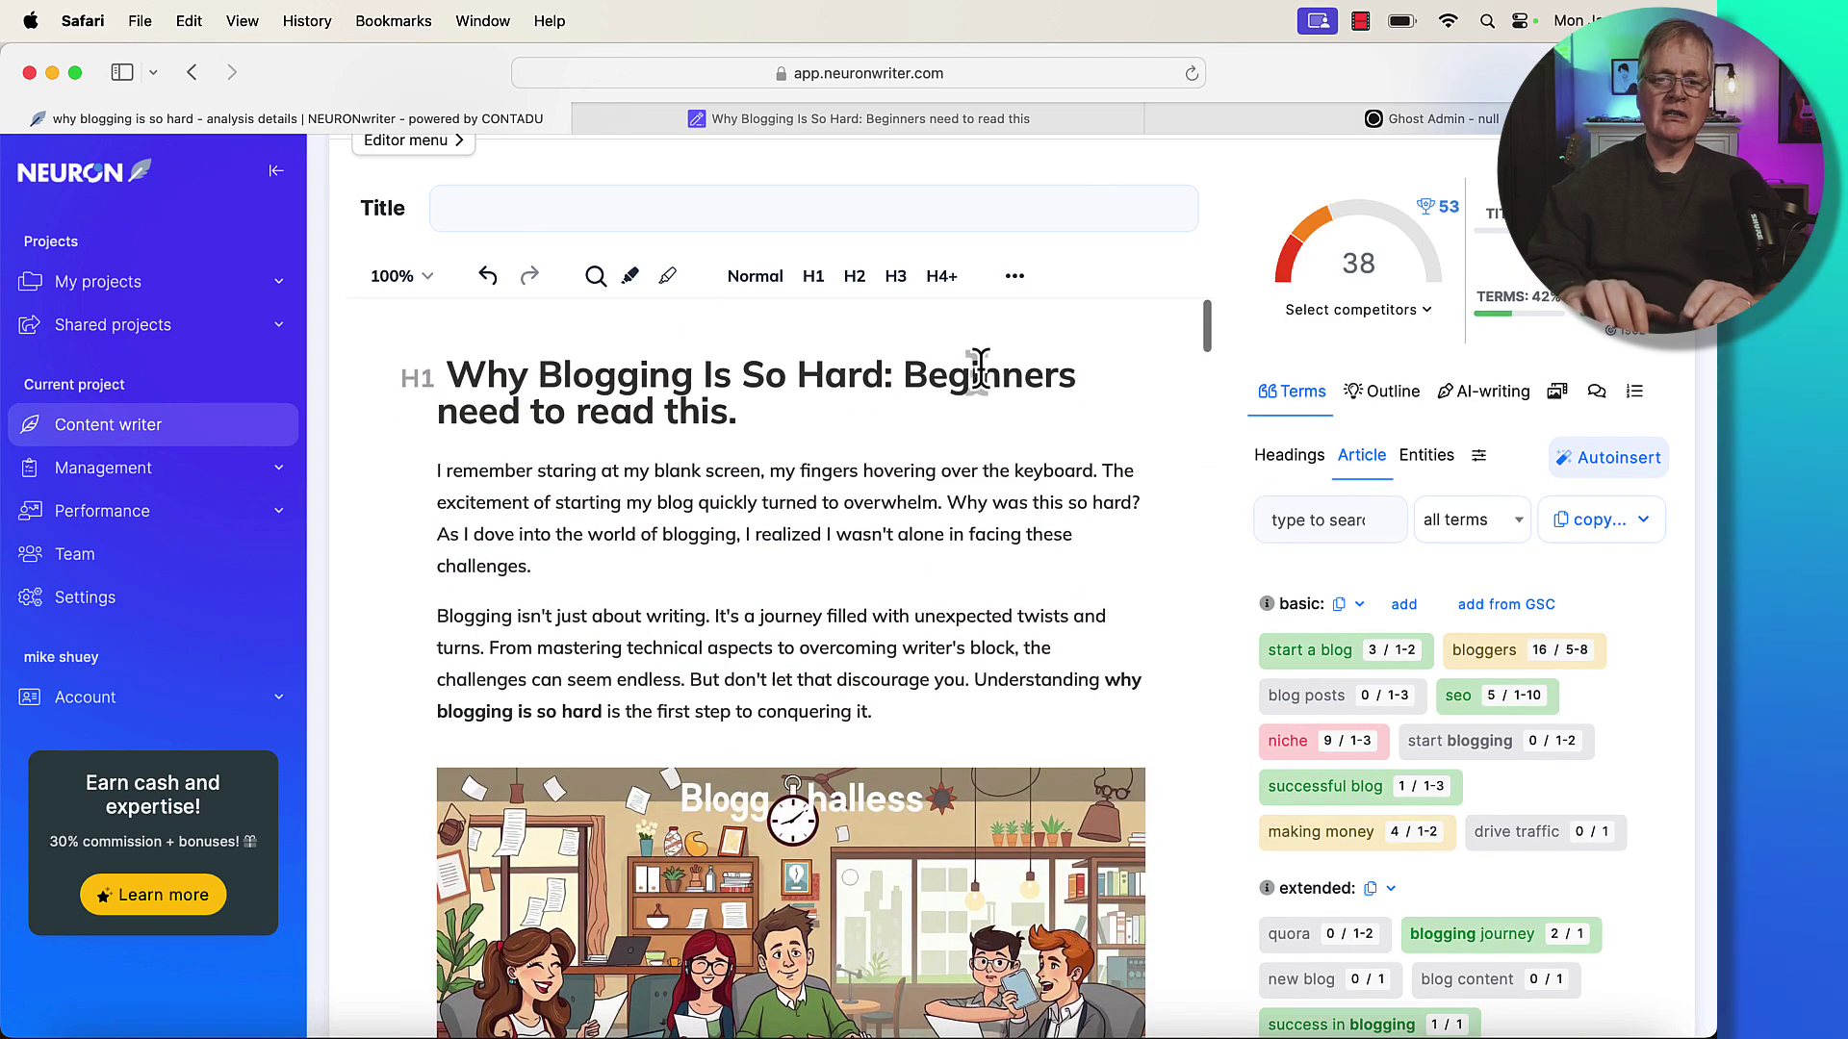
# Auto-generate the title 'Is There Anyone Making $1000 a Month from Blogging?'.
pyautogui.click(982, 226)
pyautogui.click(194, 350)
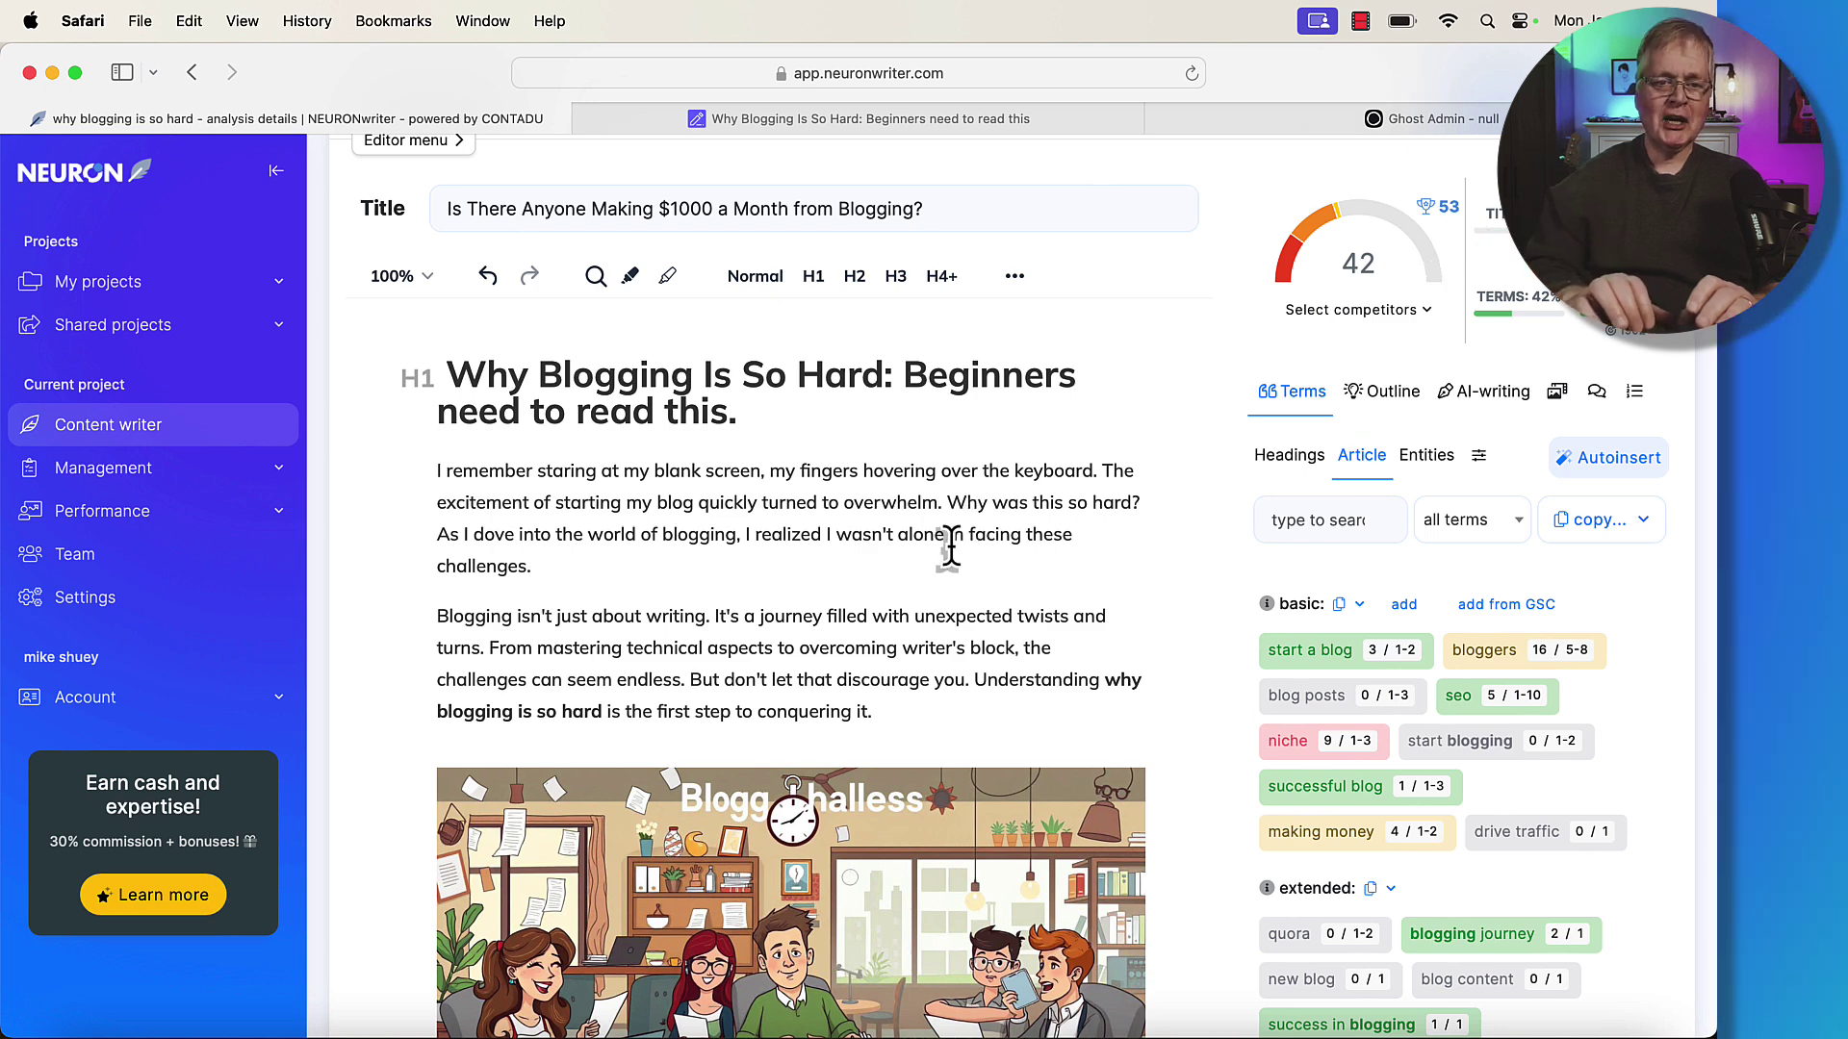
pyautogui.scroll(3, 950, 547)
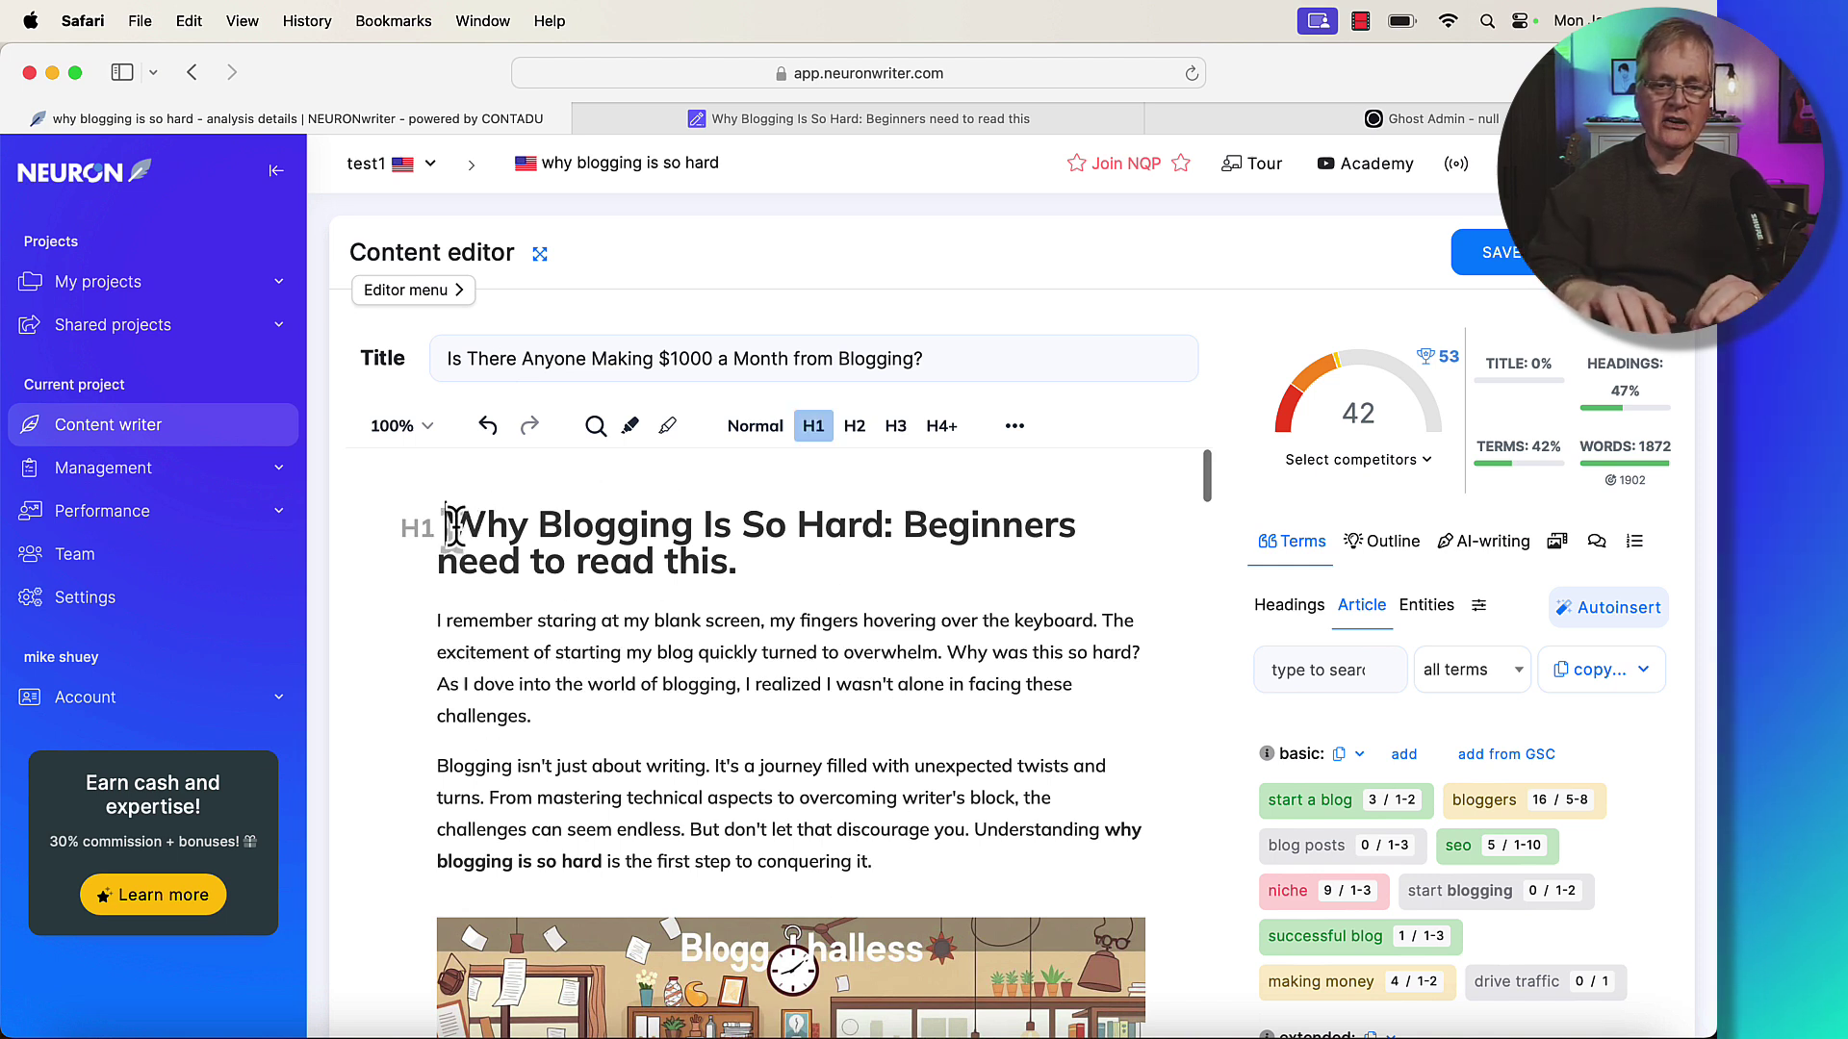
pyautogui.moveTo(453, 527); pyautogui.dragTo(664, 703)
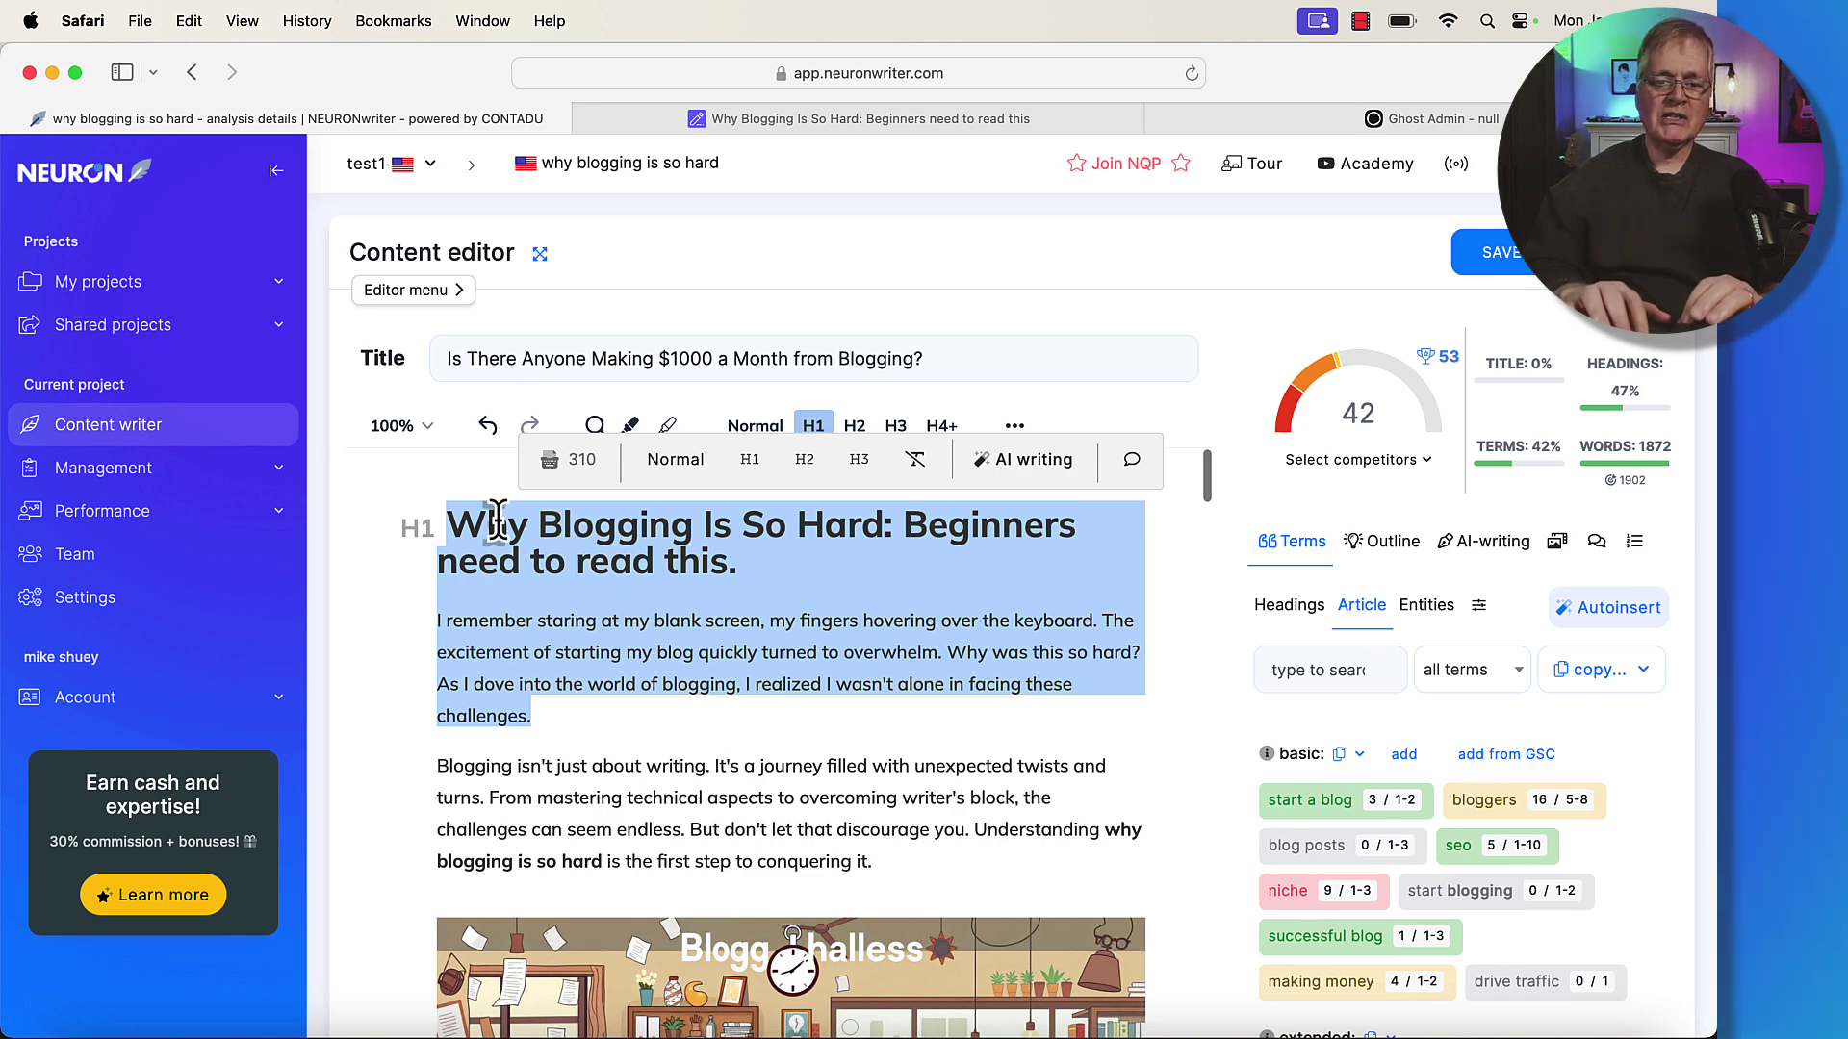
pyautogui.click(455, 526)
pyautogui.moveTo(451, 520); pyautogui.dragTo(770, 1022)
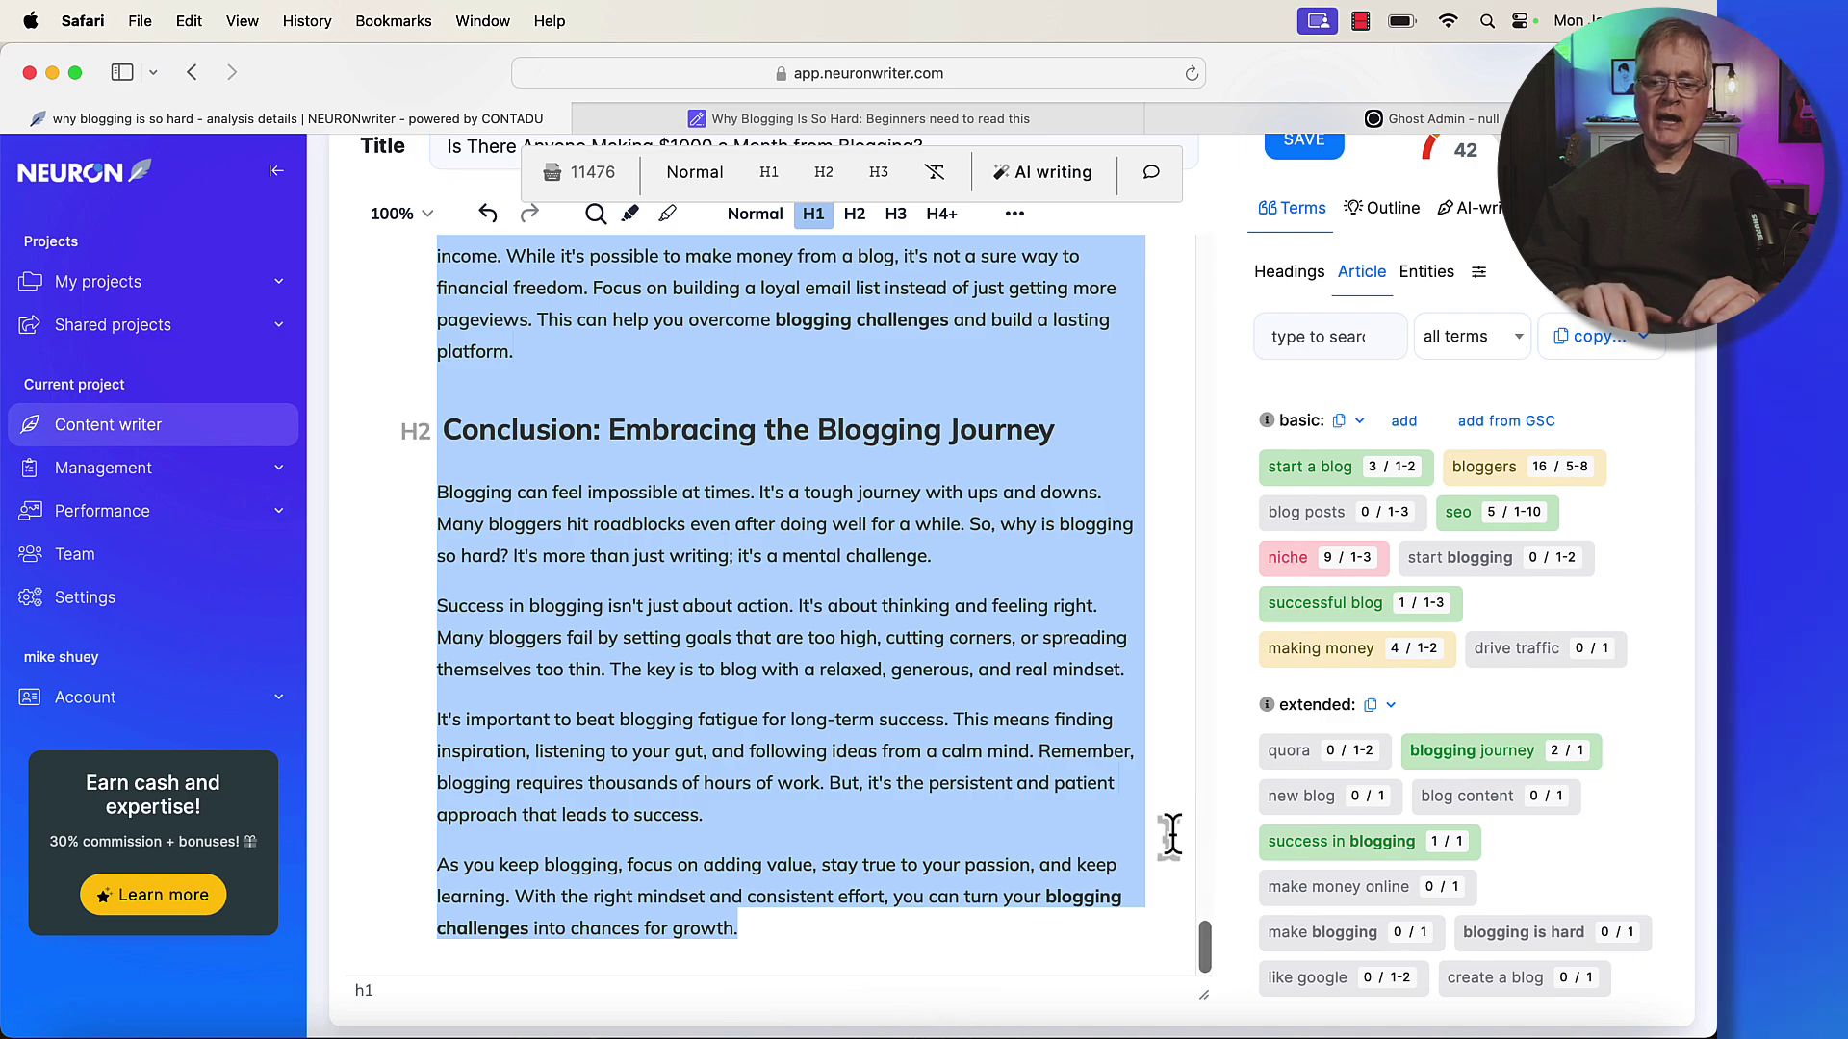
pyautogui.click(1104, 823)
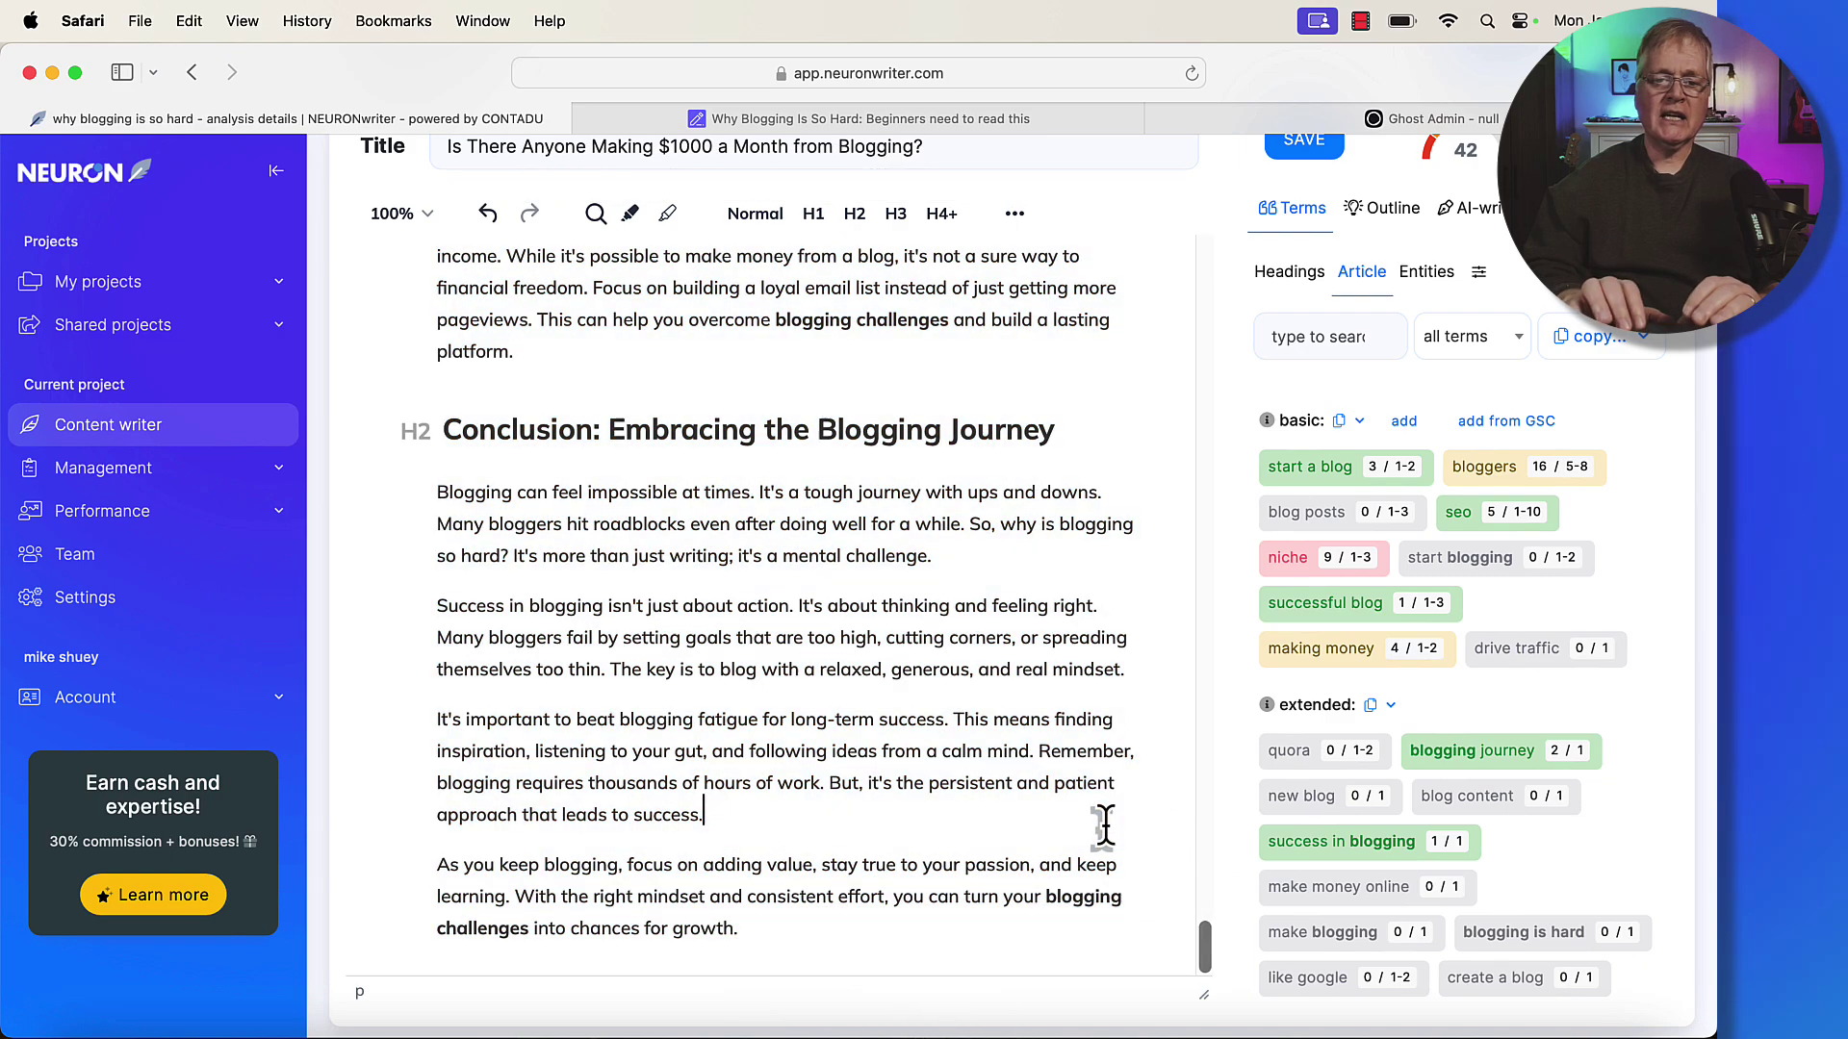
pyautogui.scroll(20, 1104, 823)
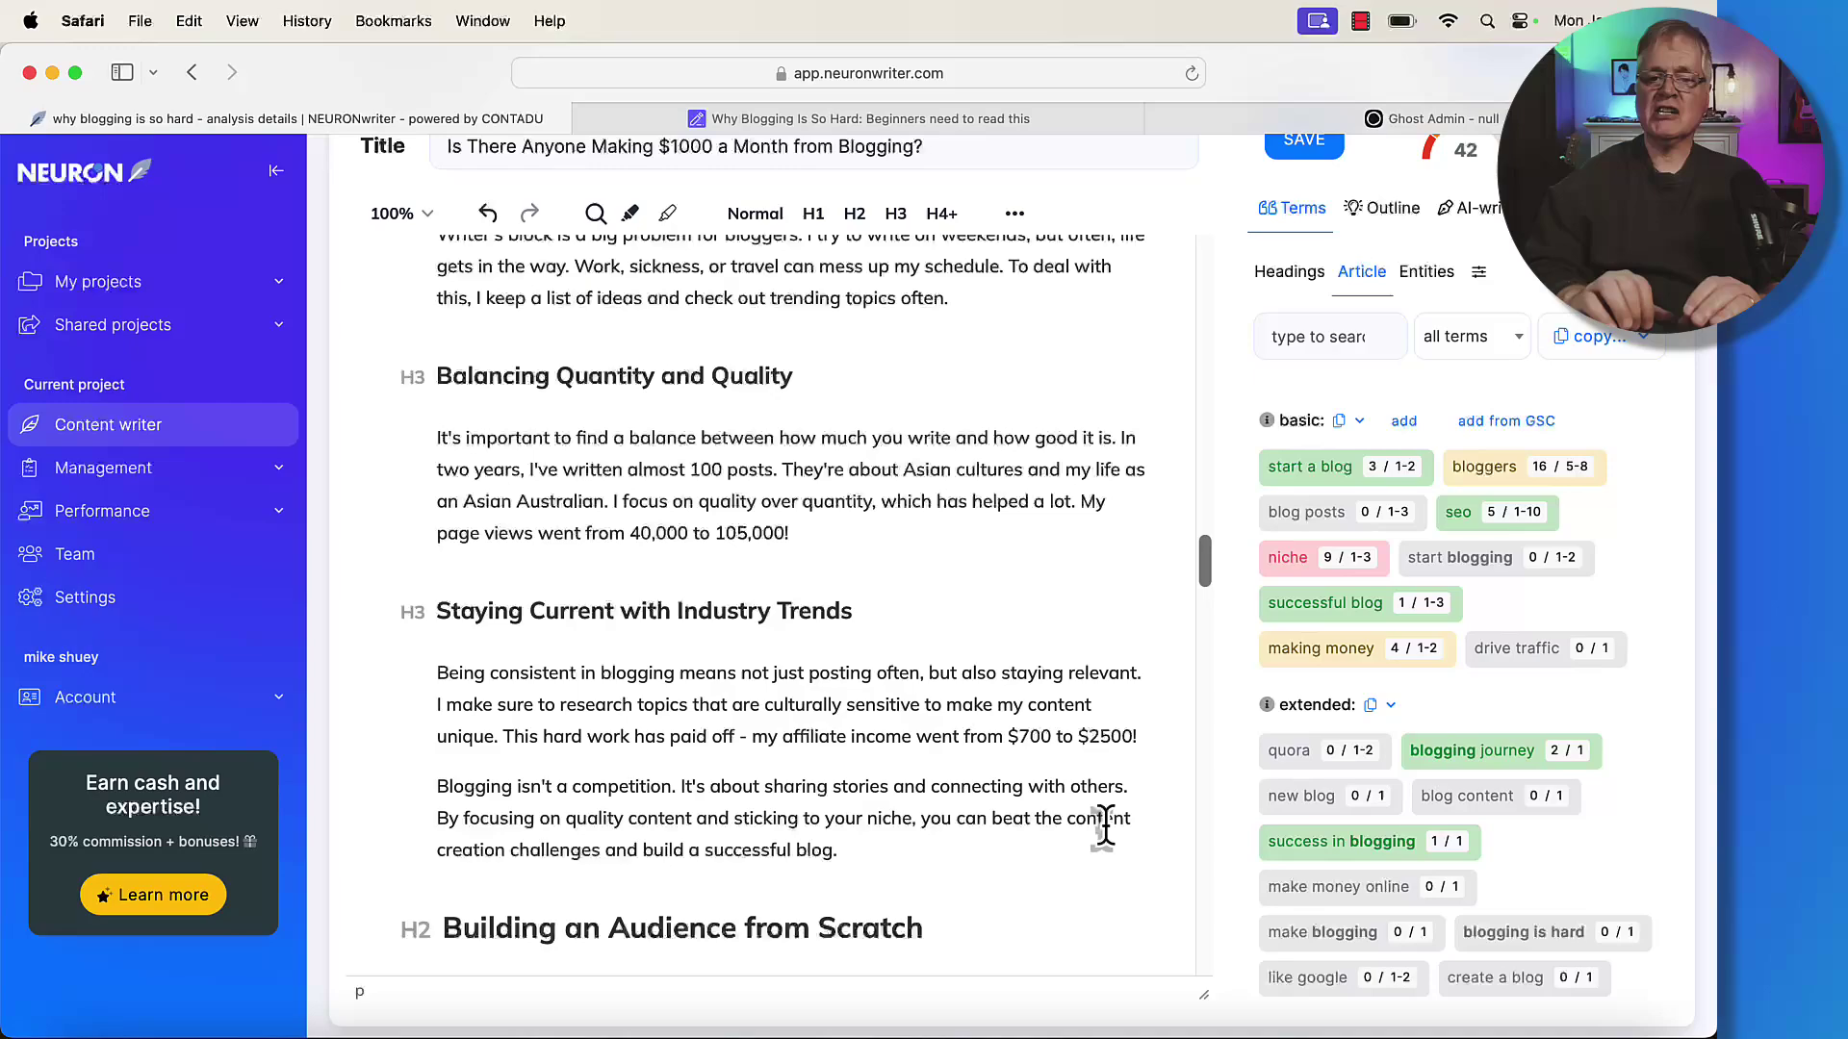
pyautogui.scroll(10, 1106, 852)
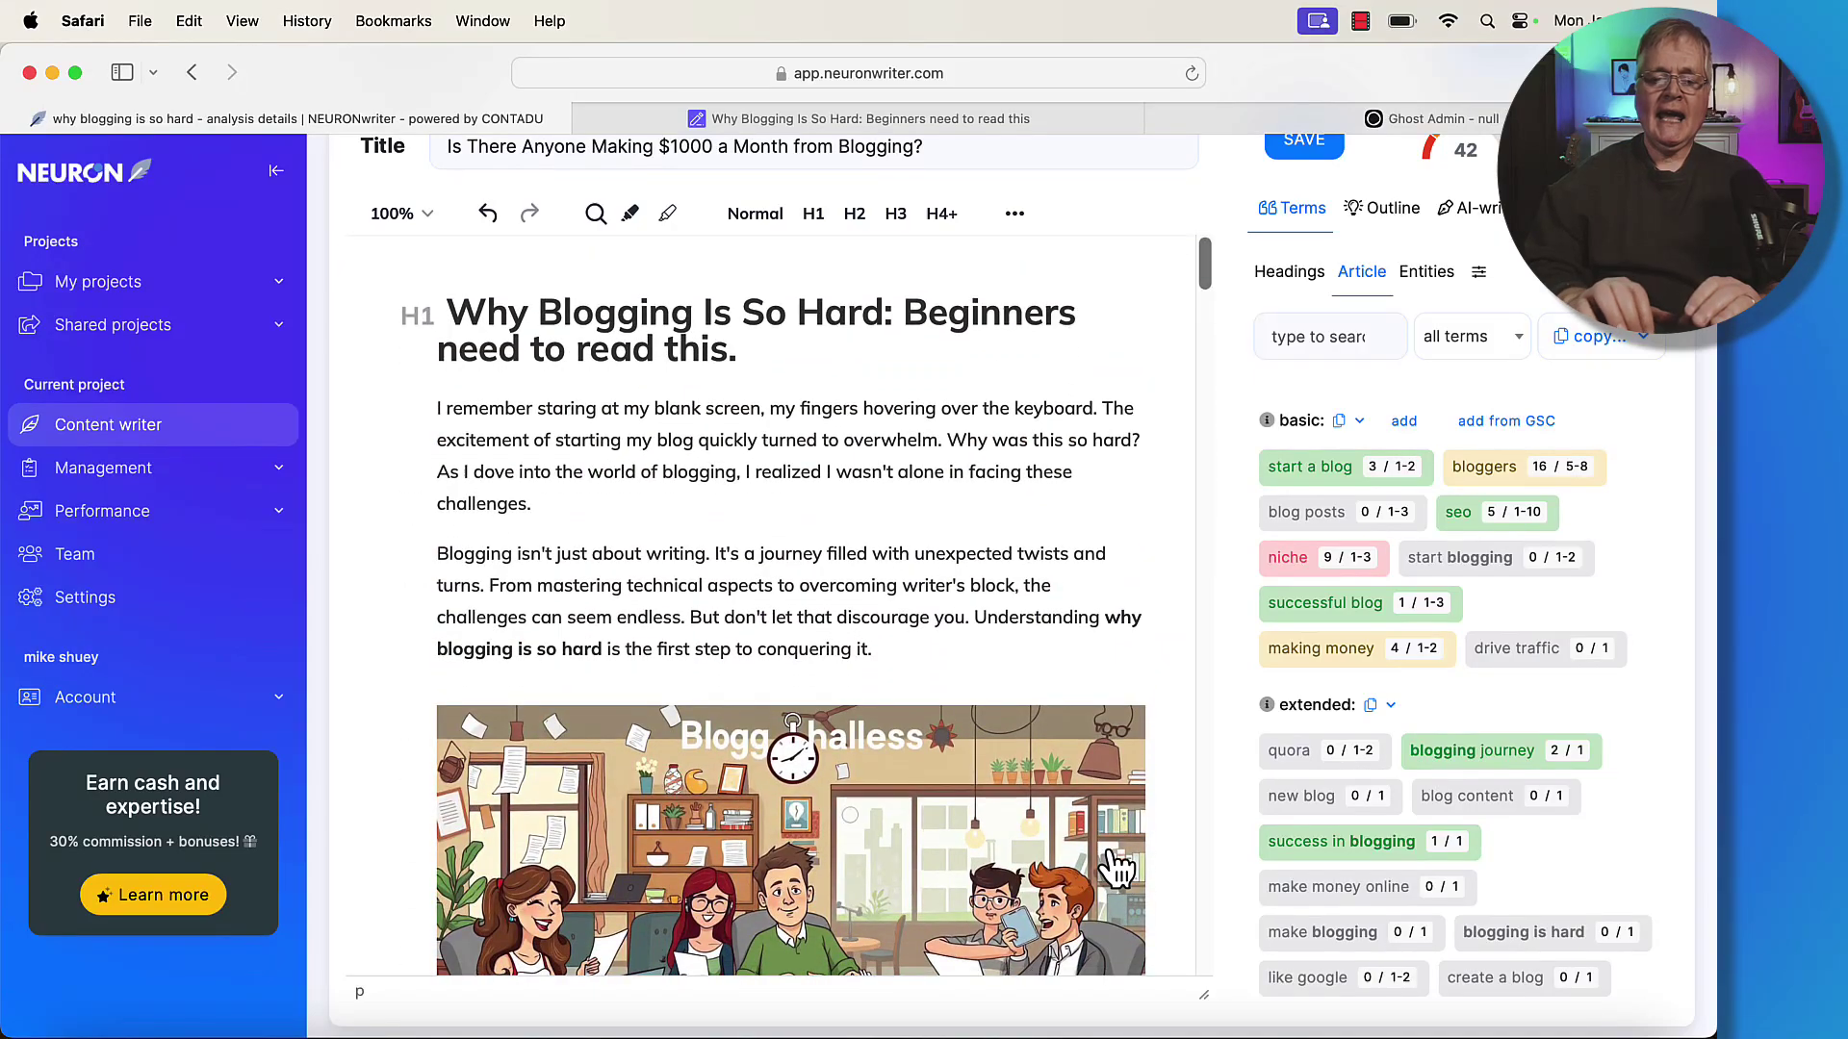
pyautogui.scroll(3, 1116, 866)
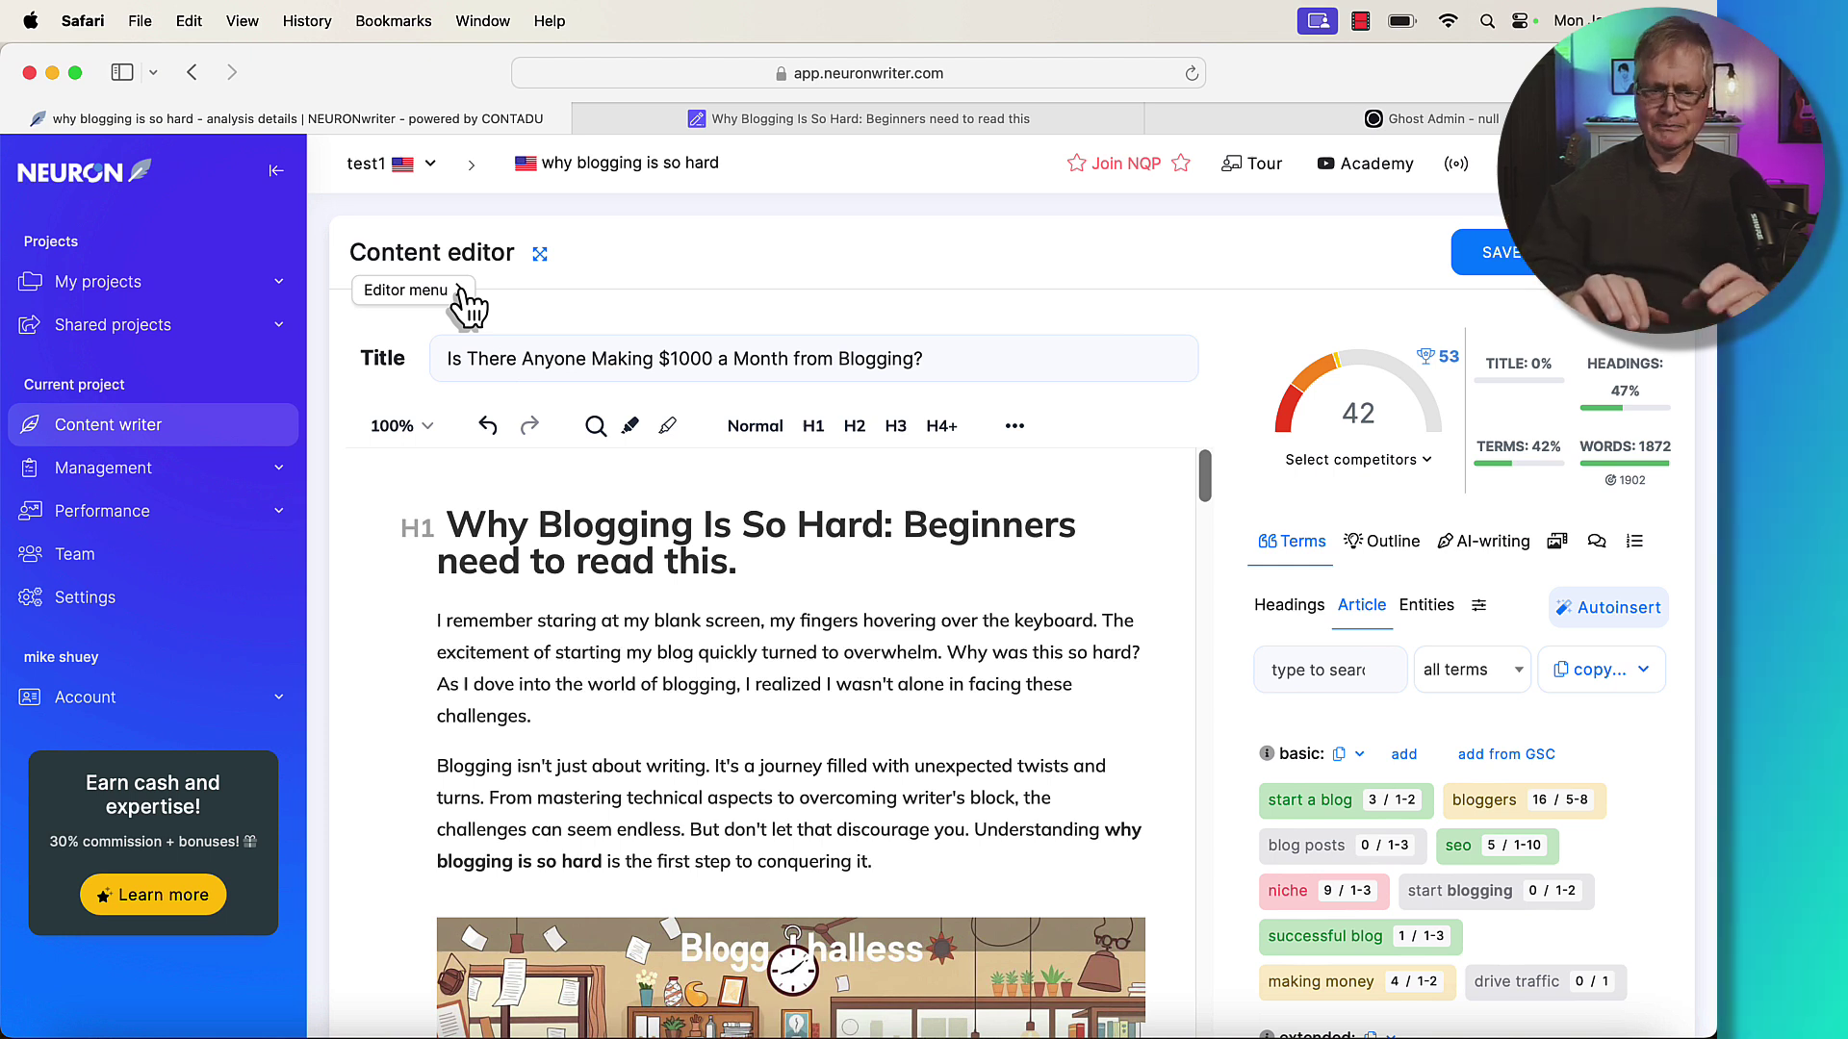
pyautogui.click(460, 293)
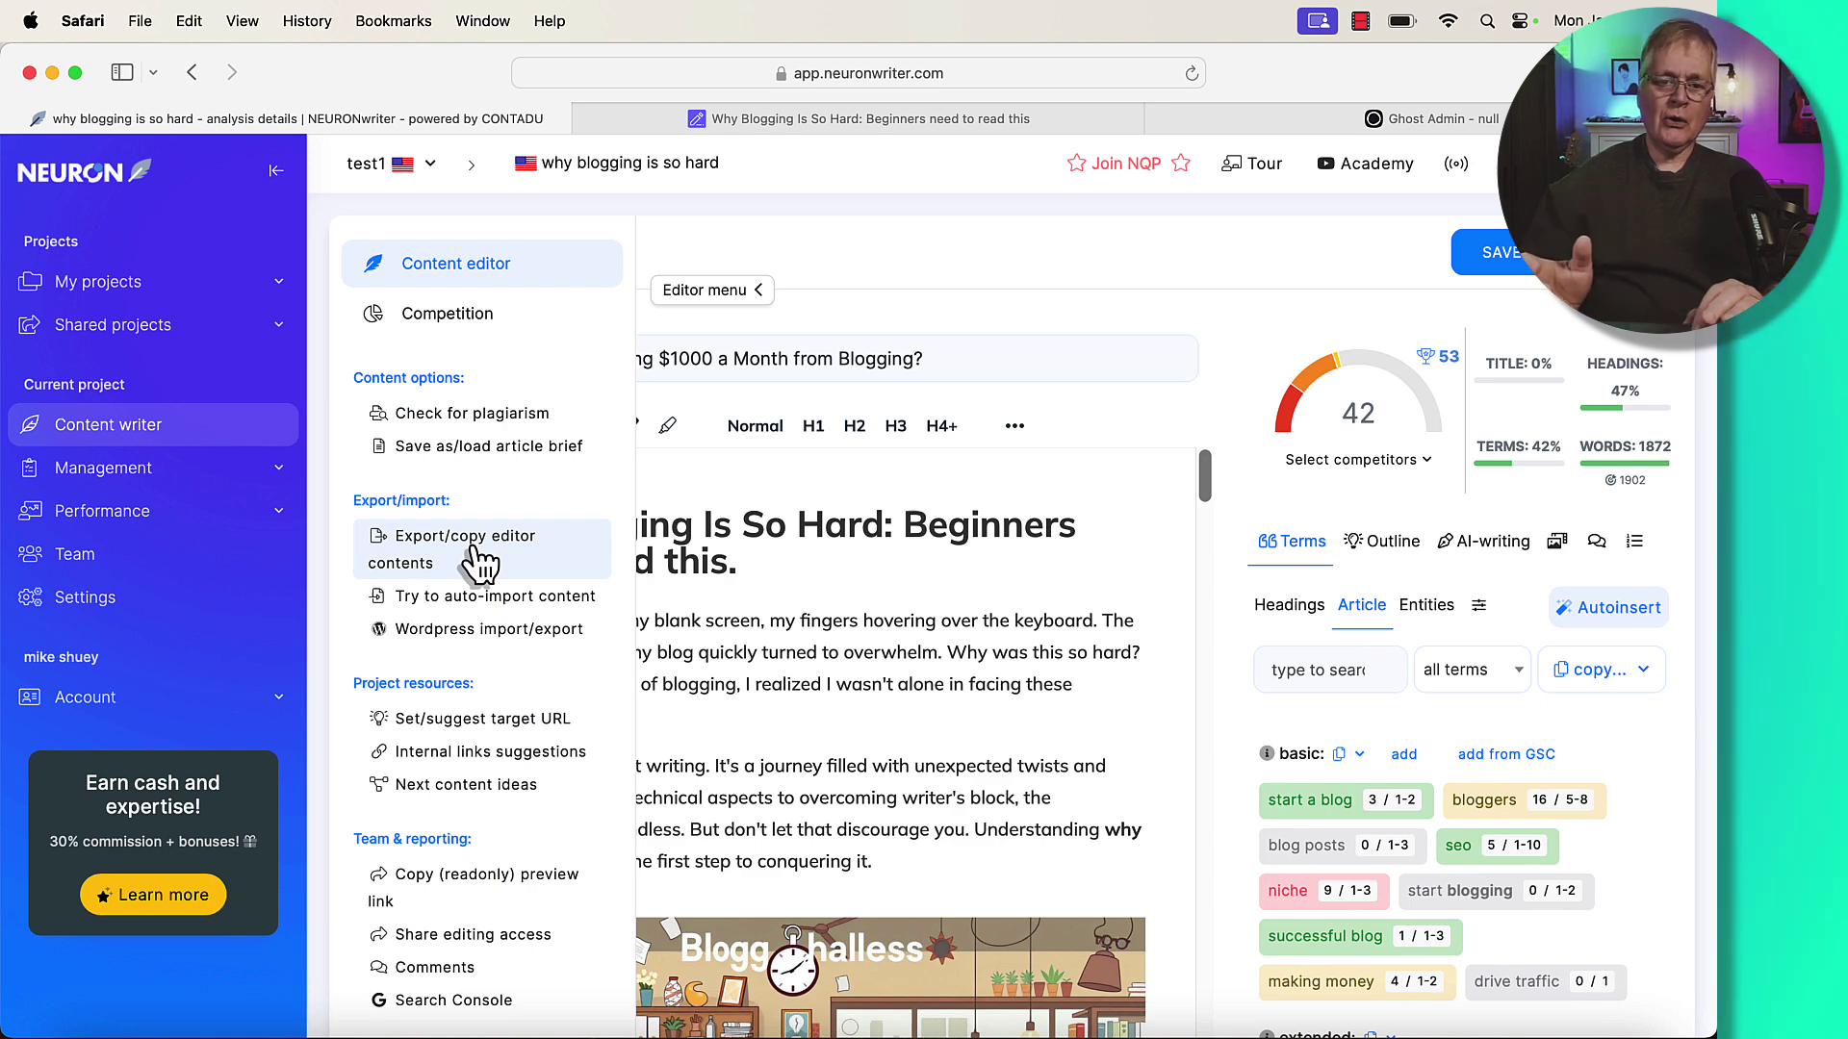
# Export the editor contents to the clipboard as formatted text and dismiss the confirmation.
pyautogui.click(478, 561)
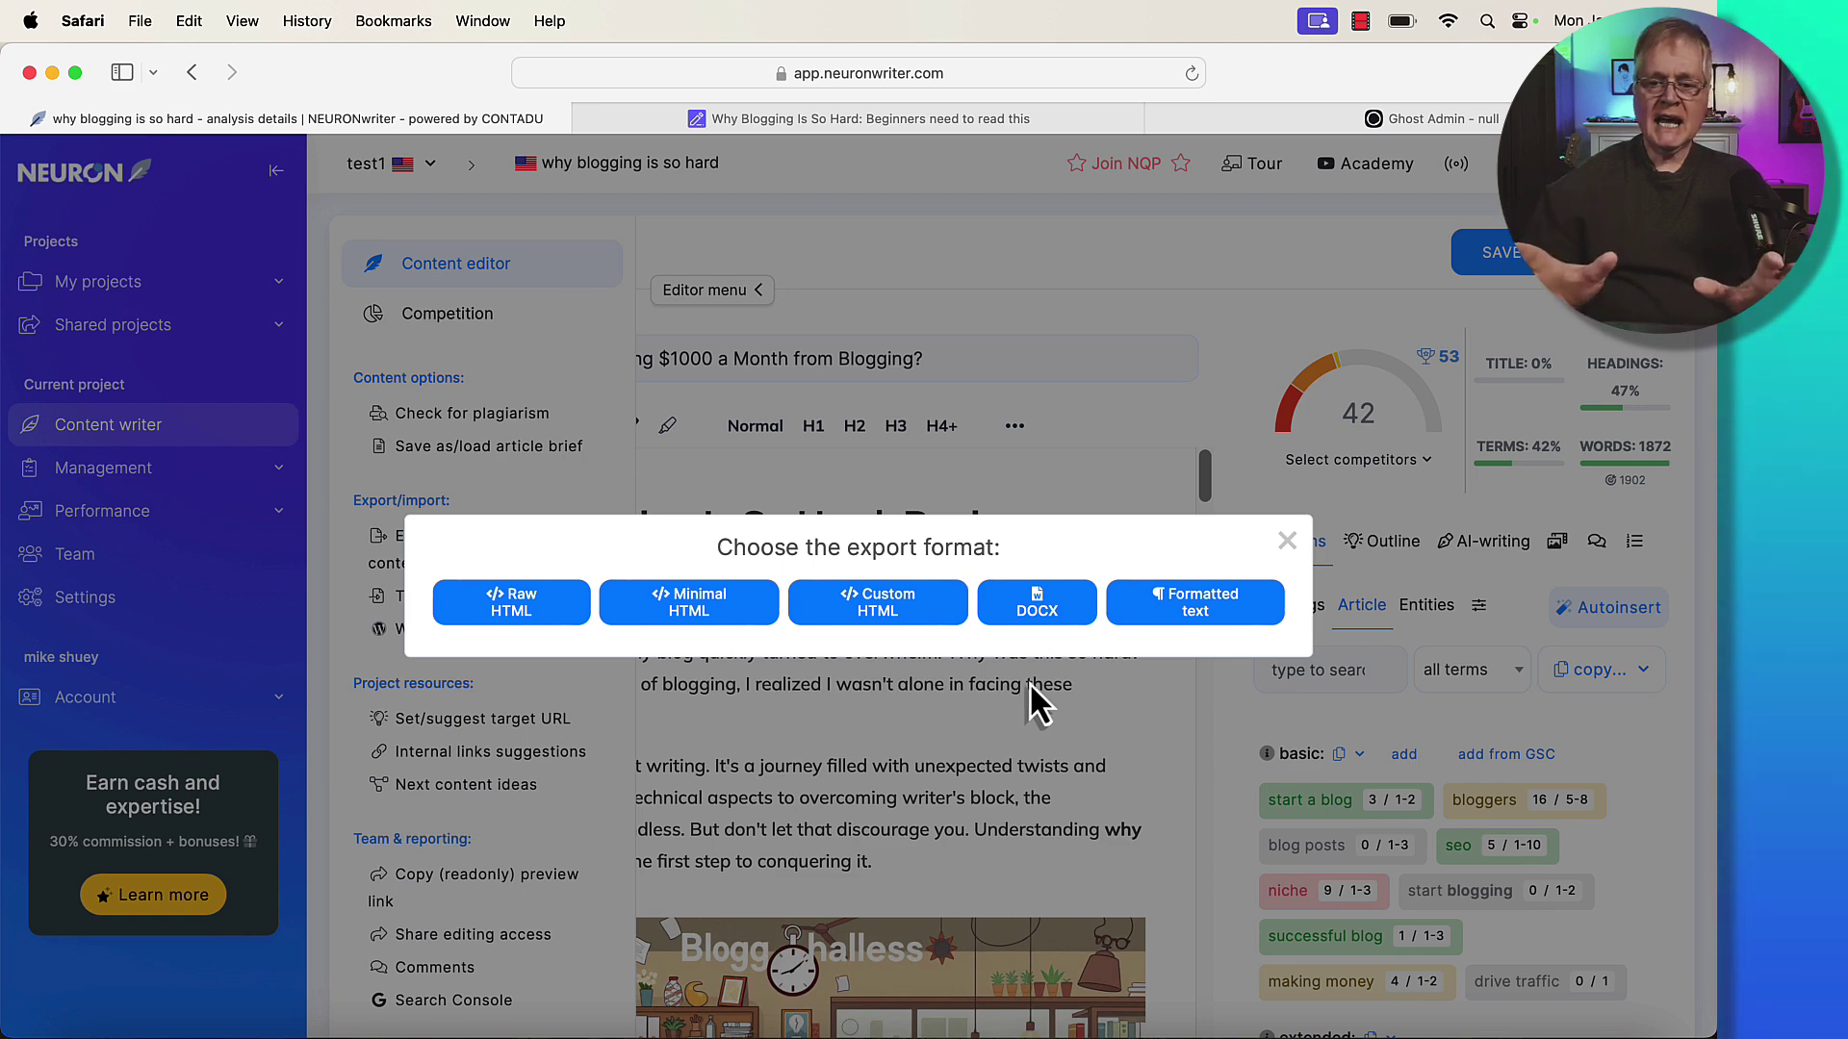
pyautogui.click(1215, 620)
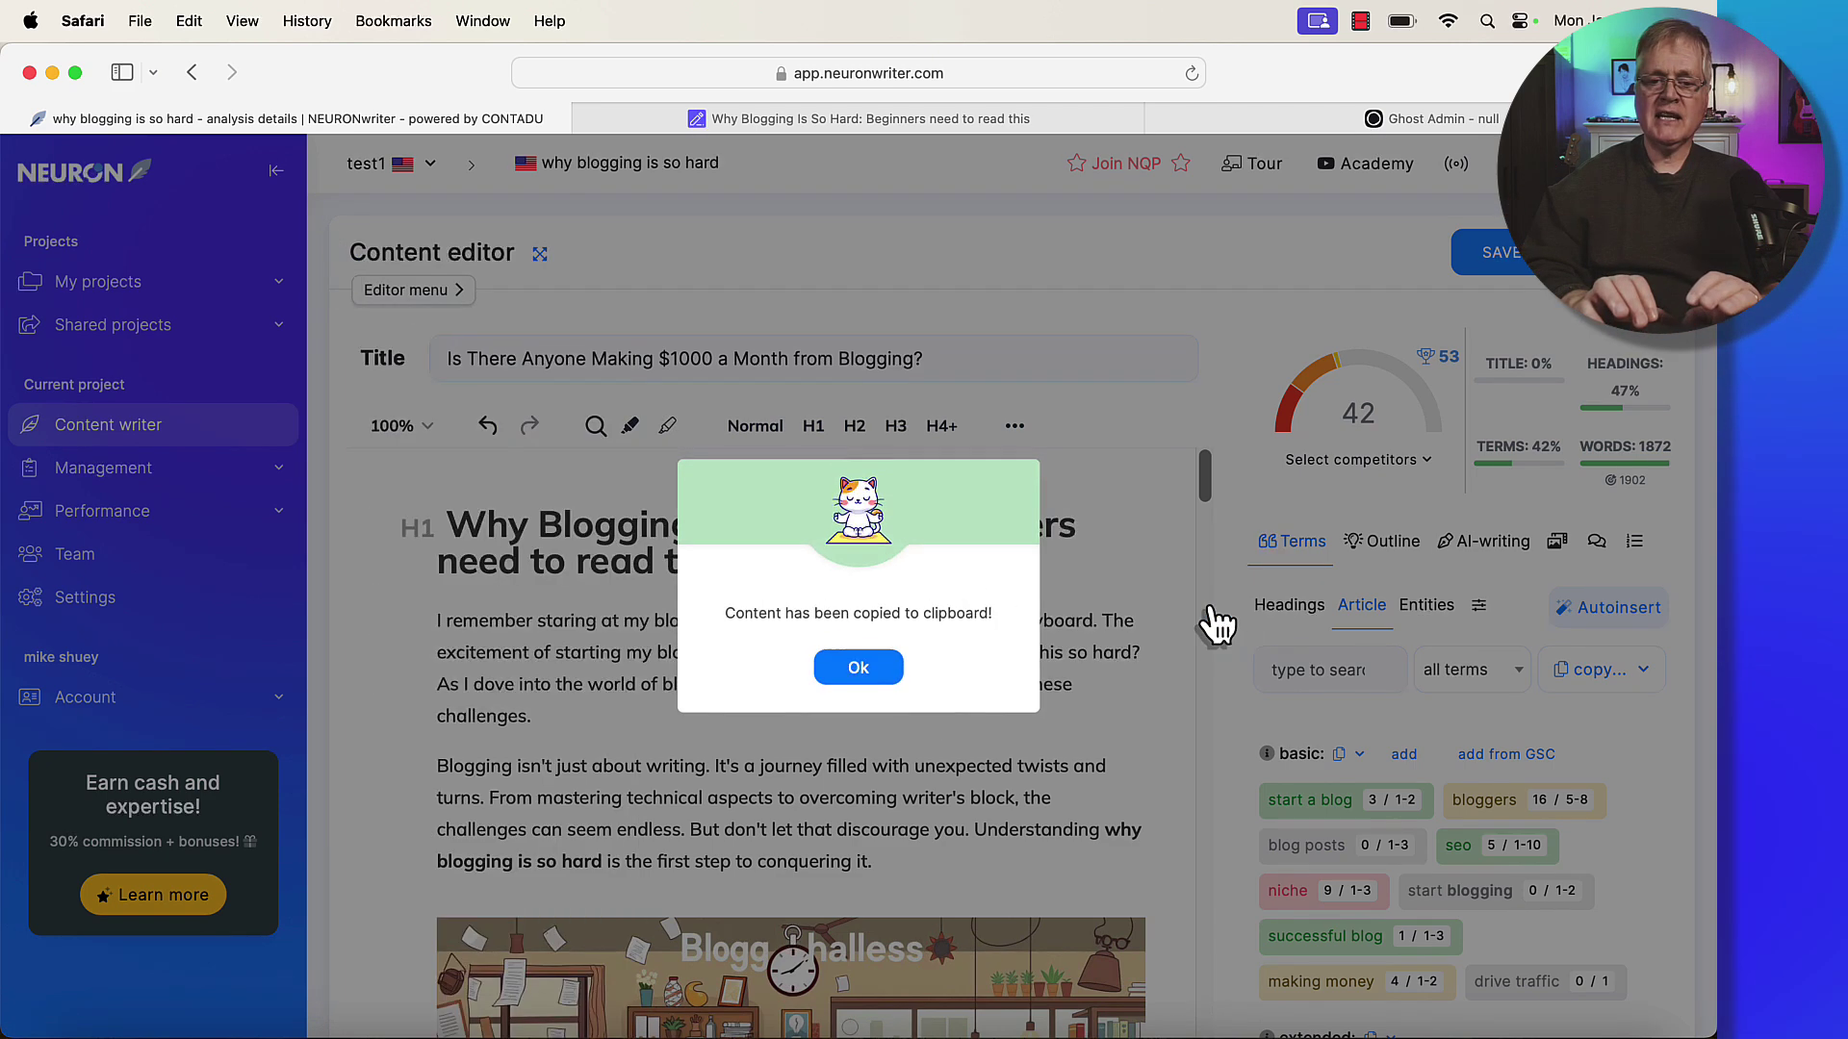
pyautogui.click(855, 675)
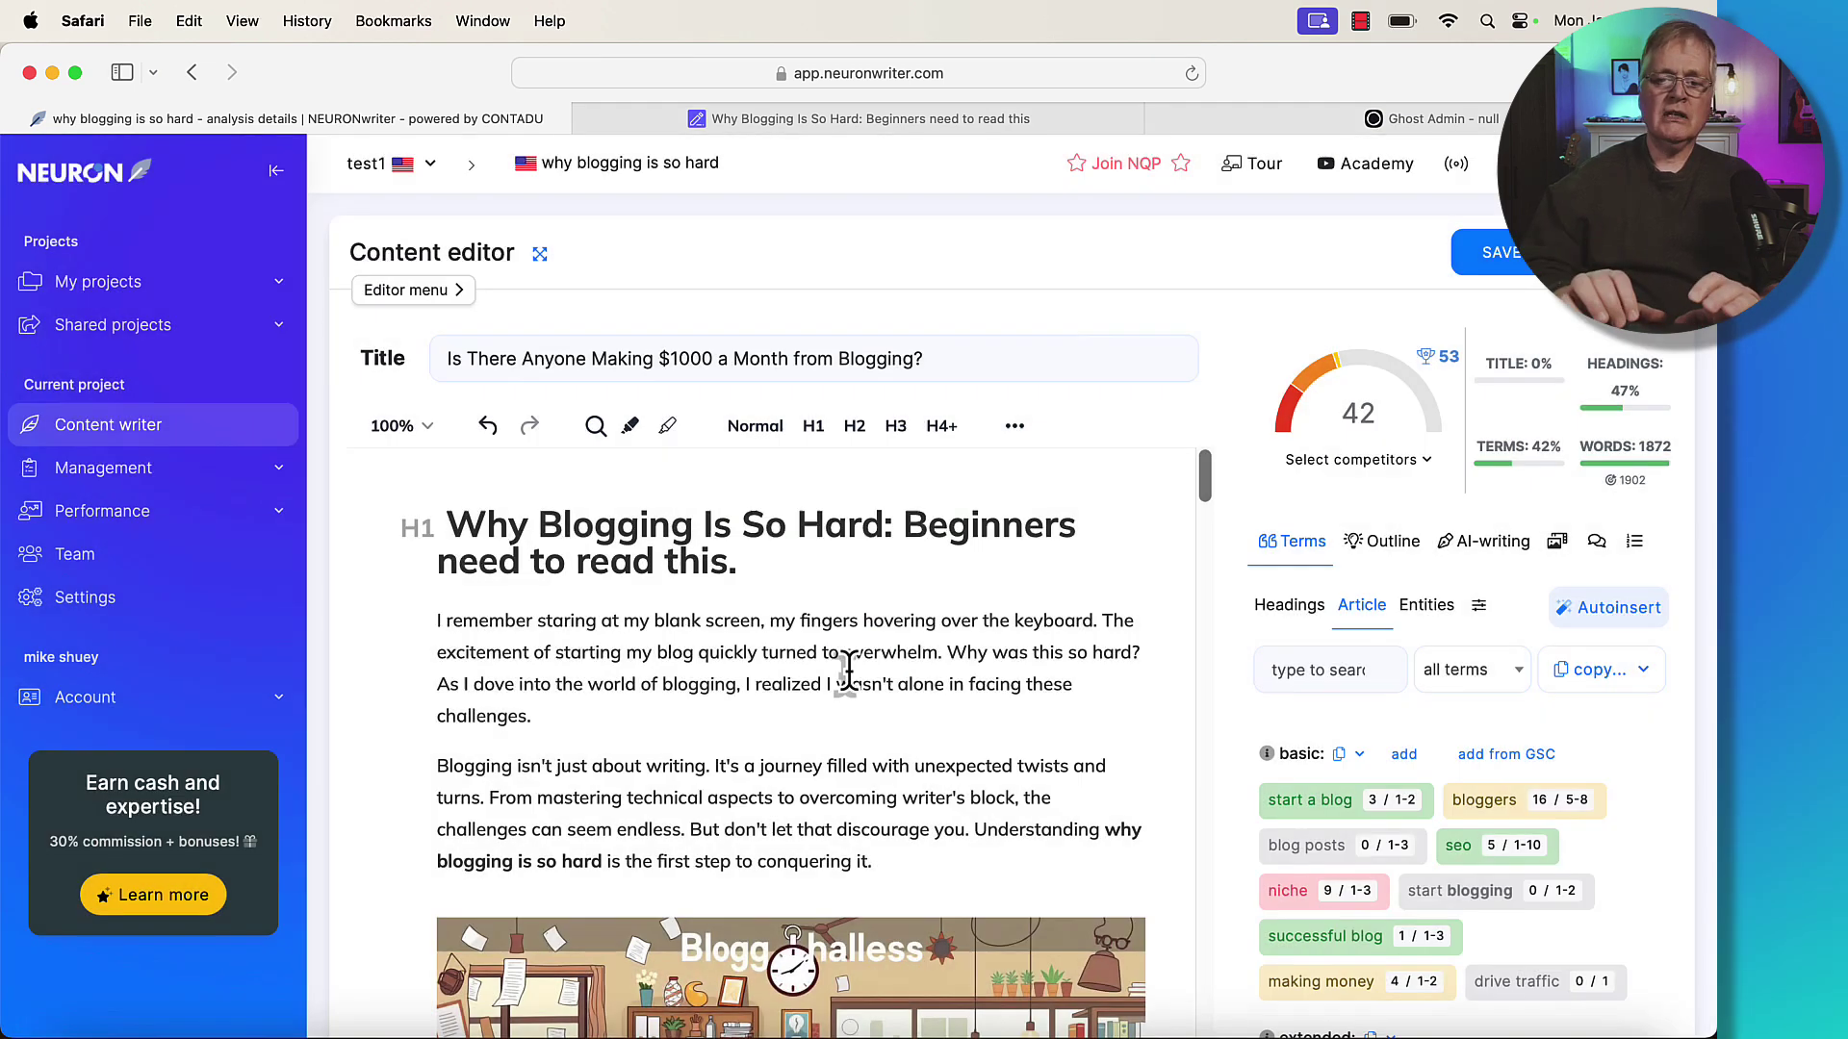
# Paste the formatted article into the empty Ghost post and review the 1,946-word draft.
pyautogui.click(1456, 118)
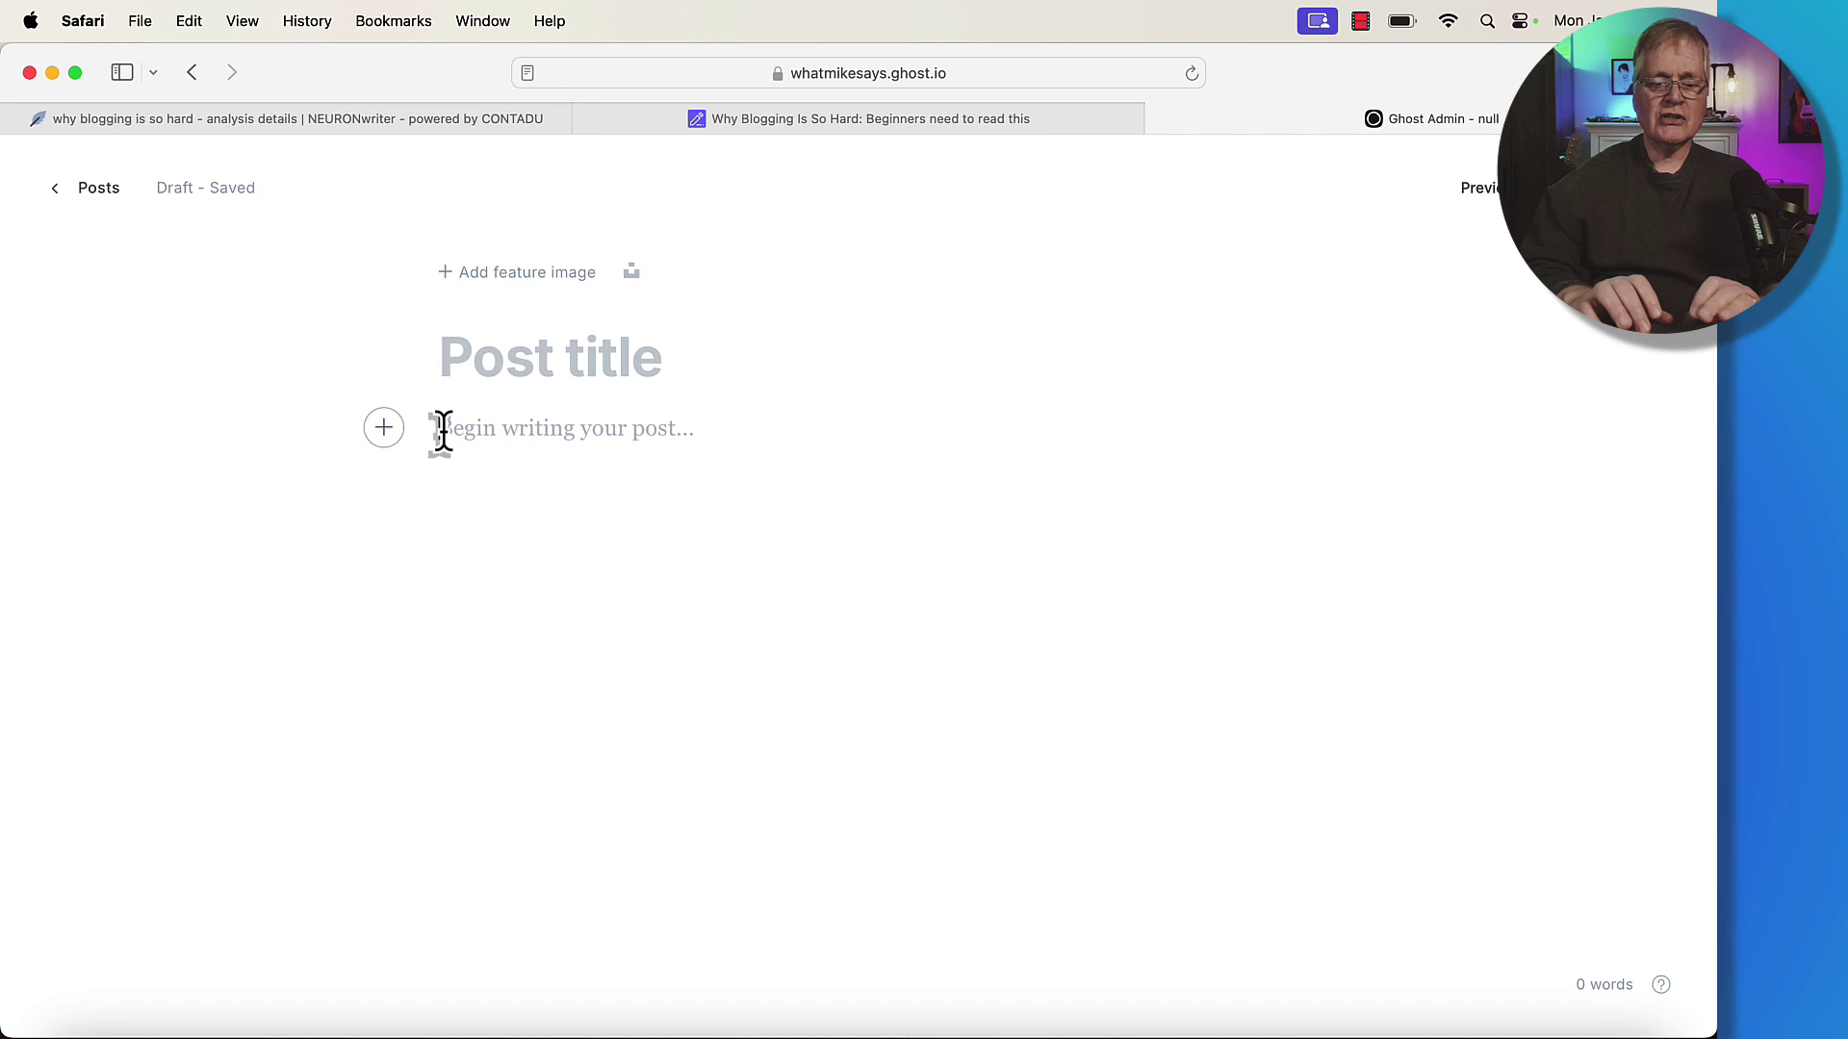
pyautogui.press('super+v')
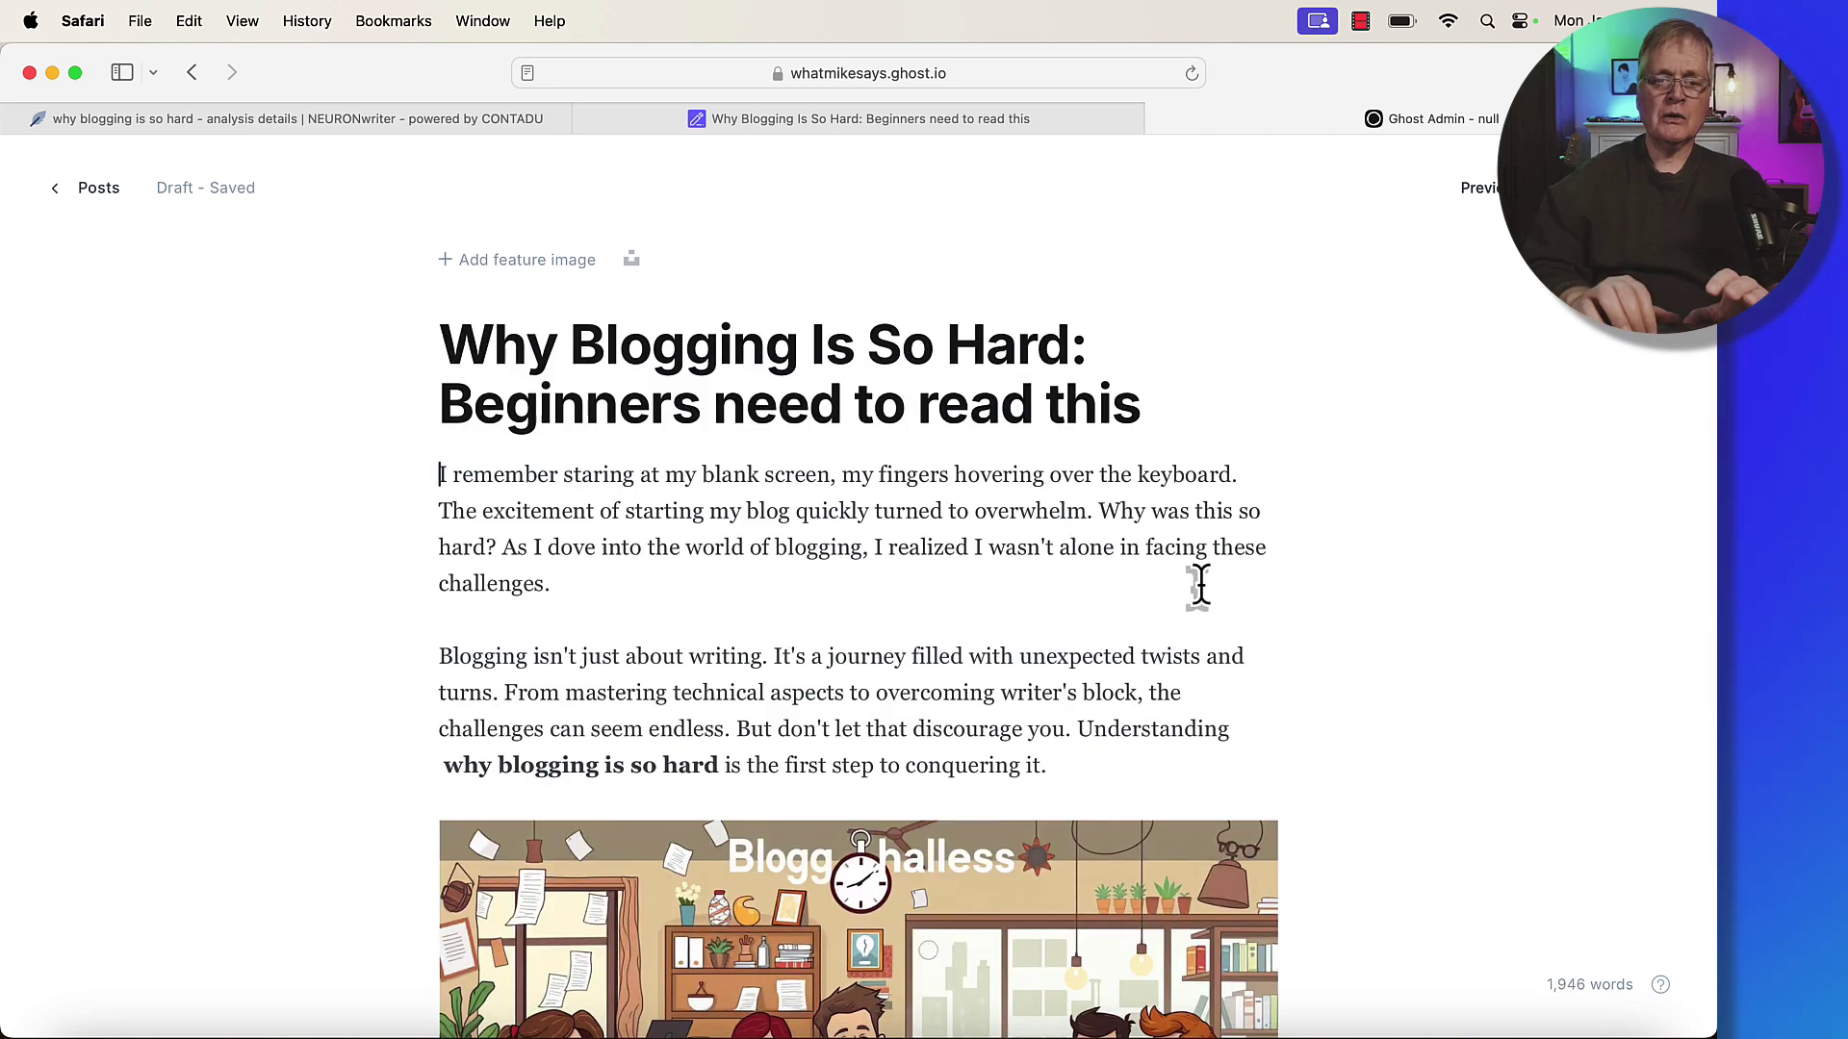
pyautogui.scroll(-1, 1198, 584)
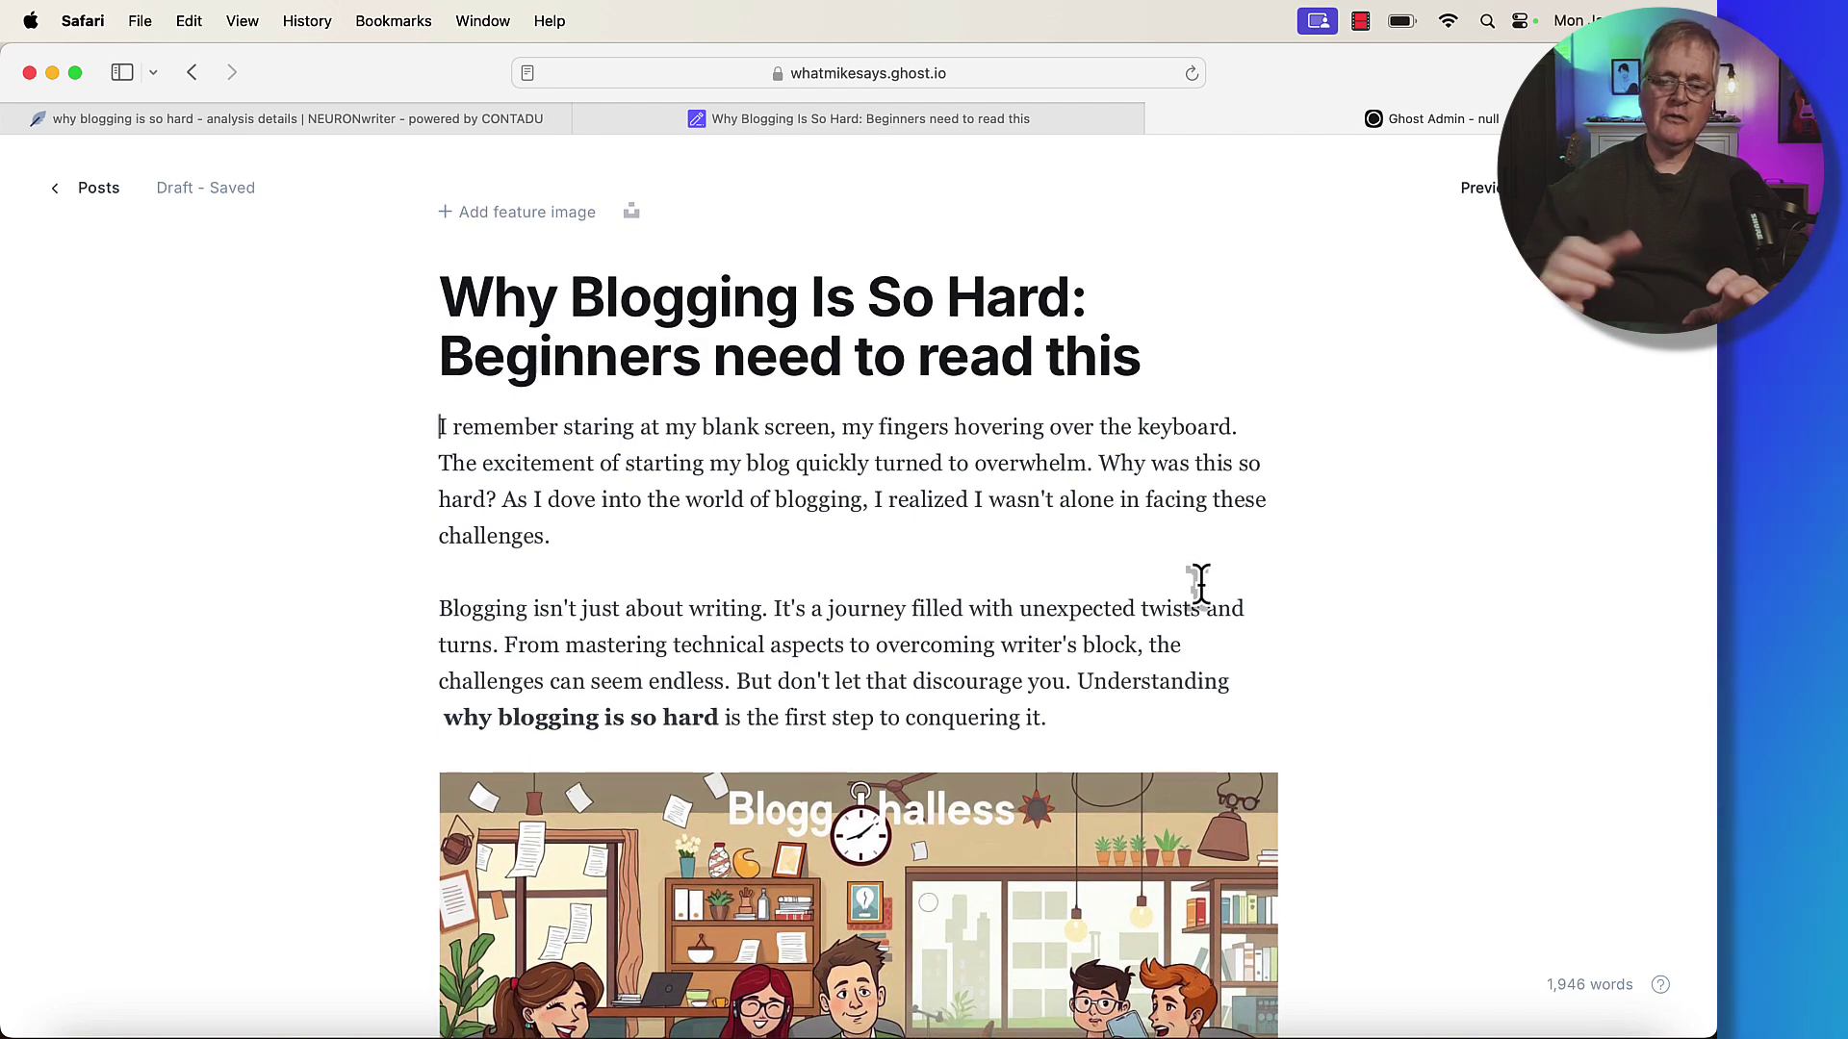
pyautogui.scroll(-10, 1198, 584)
pyautogui.scroll(-12, 1198, 584)
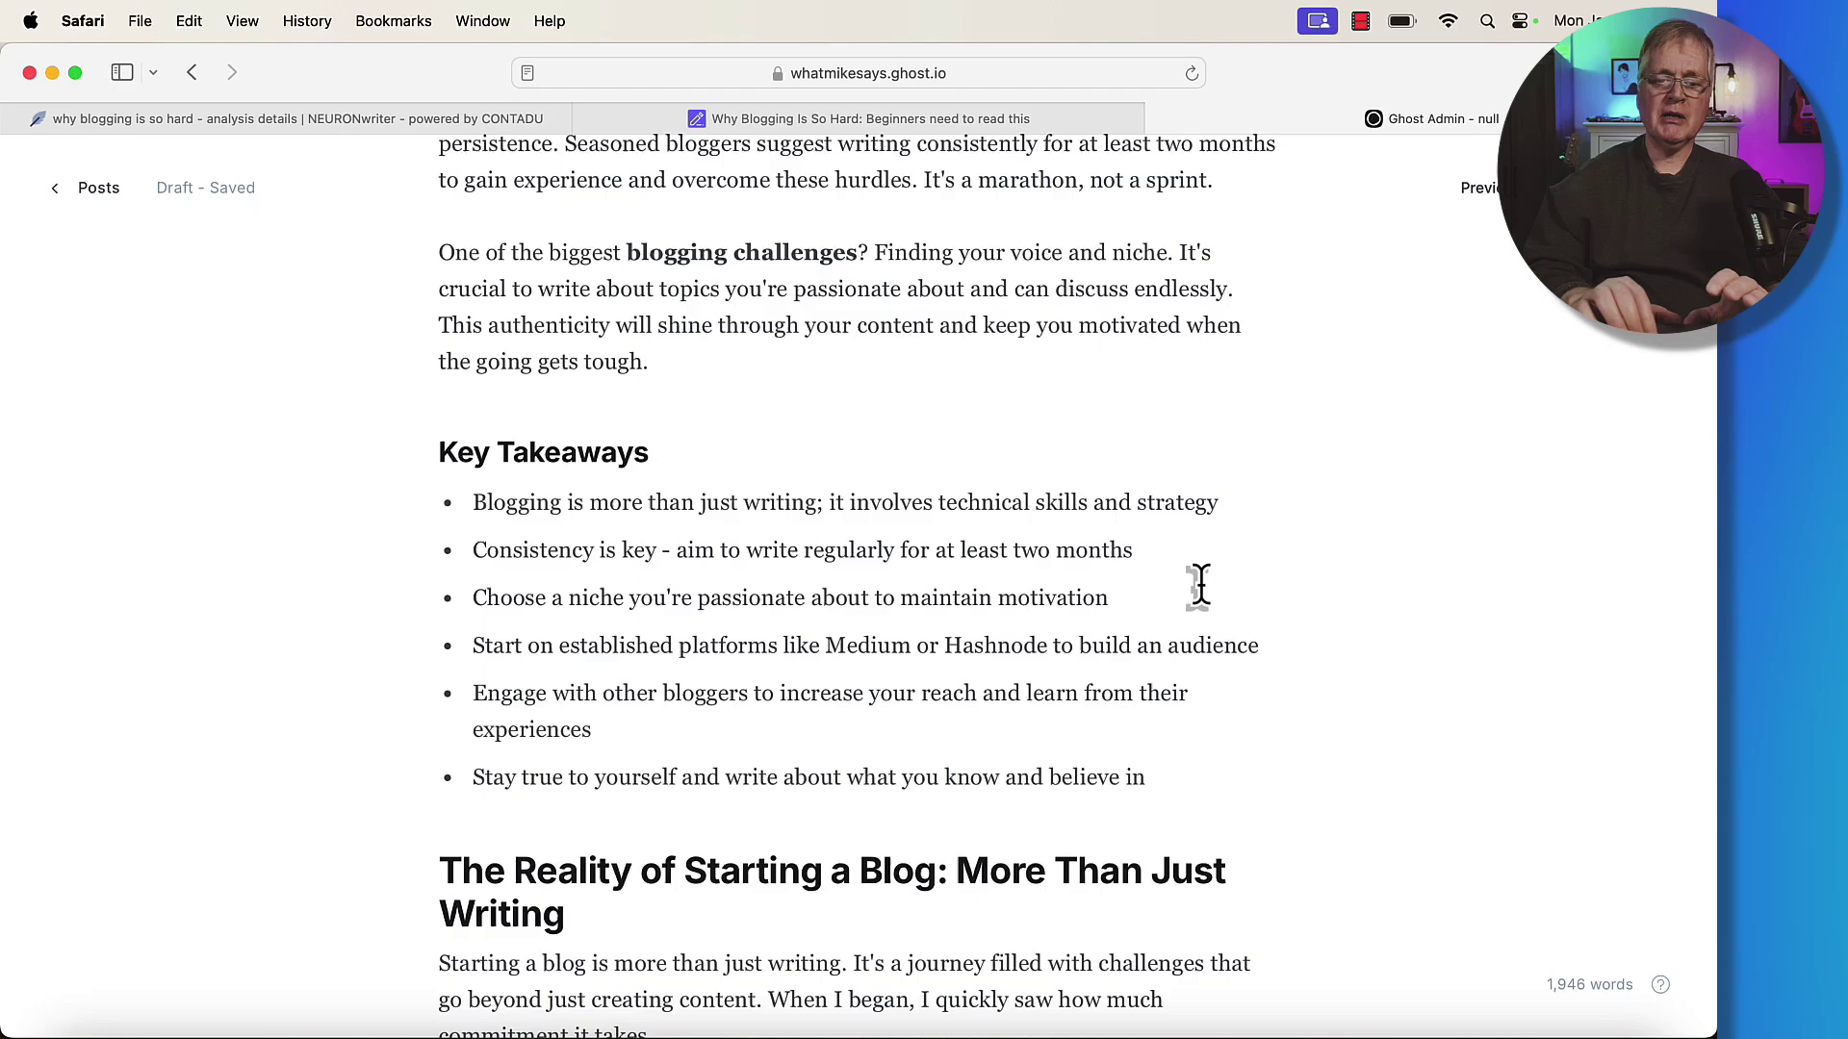
pyautogui.scroll(-12, 1198, 584)
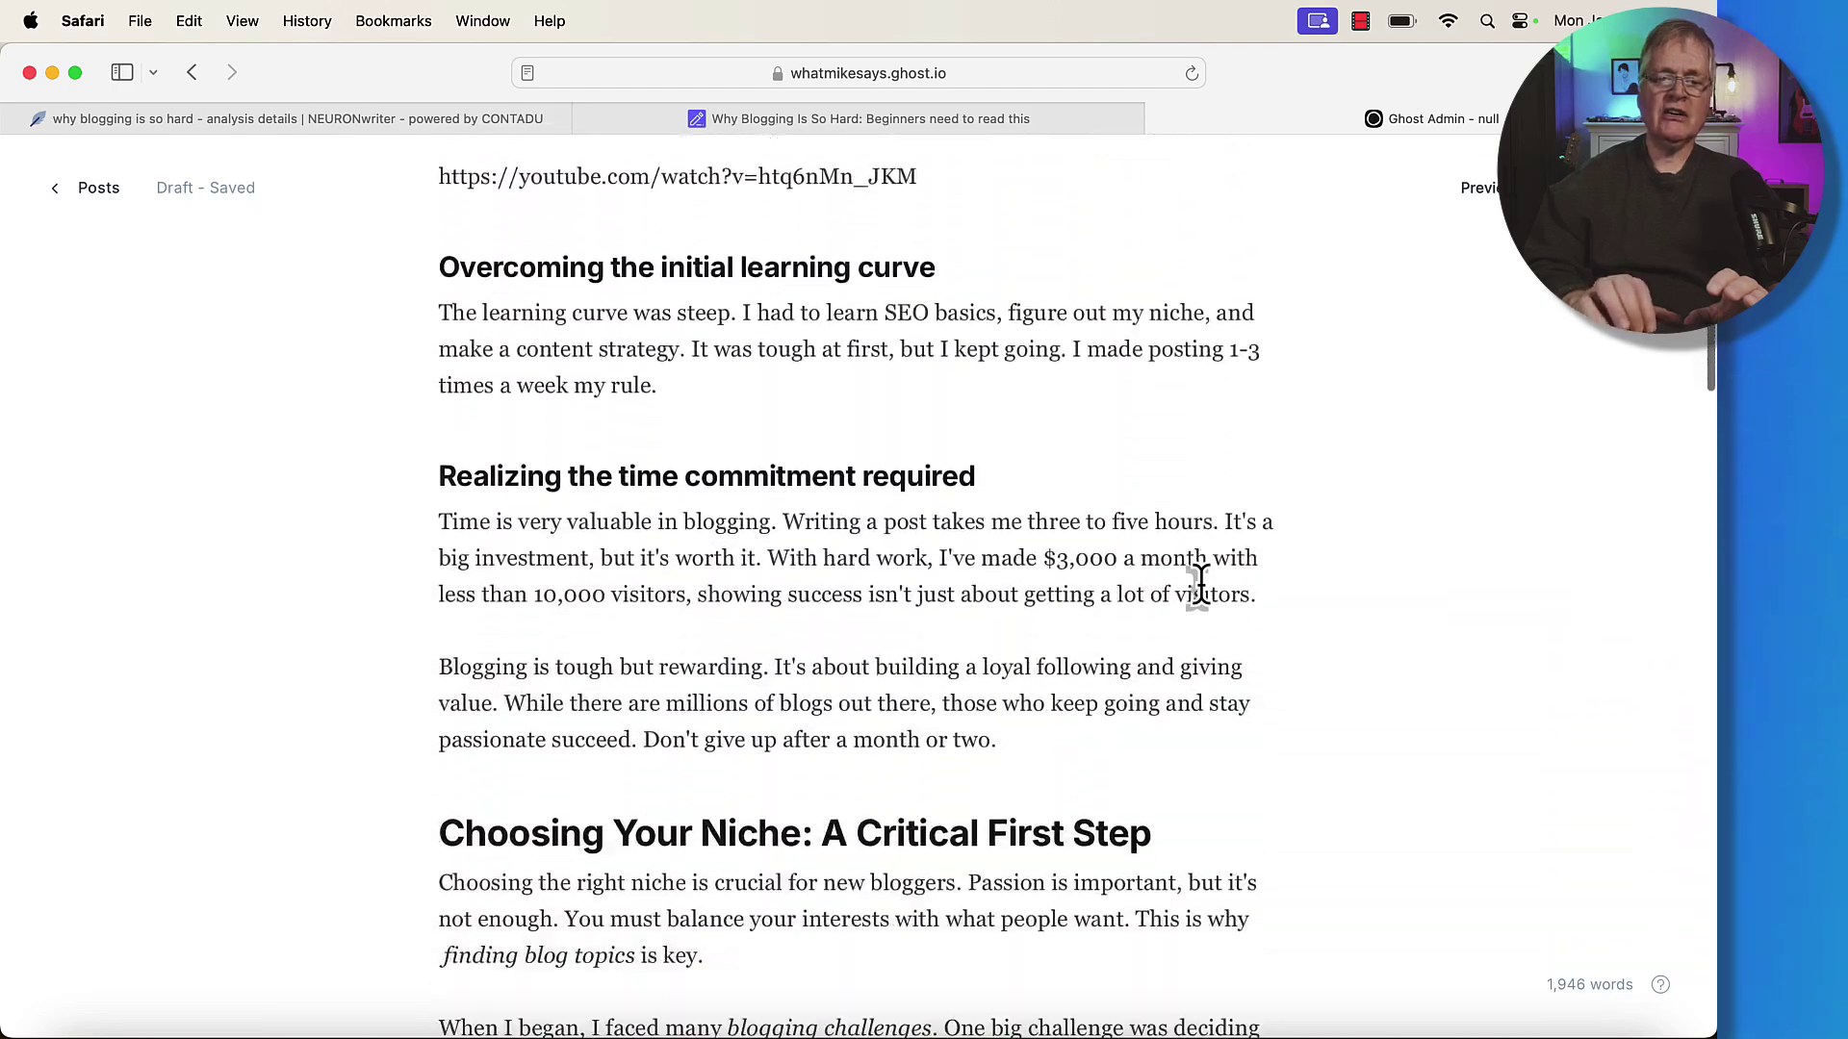
pyautogui.scroll(-15, 1198, 584)
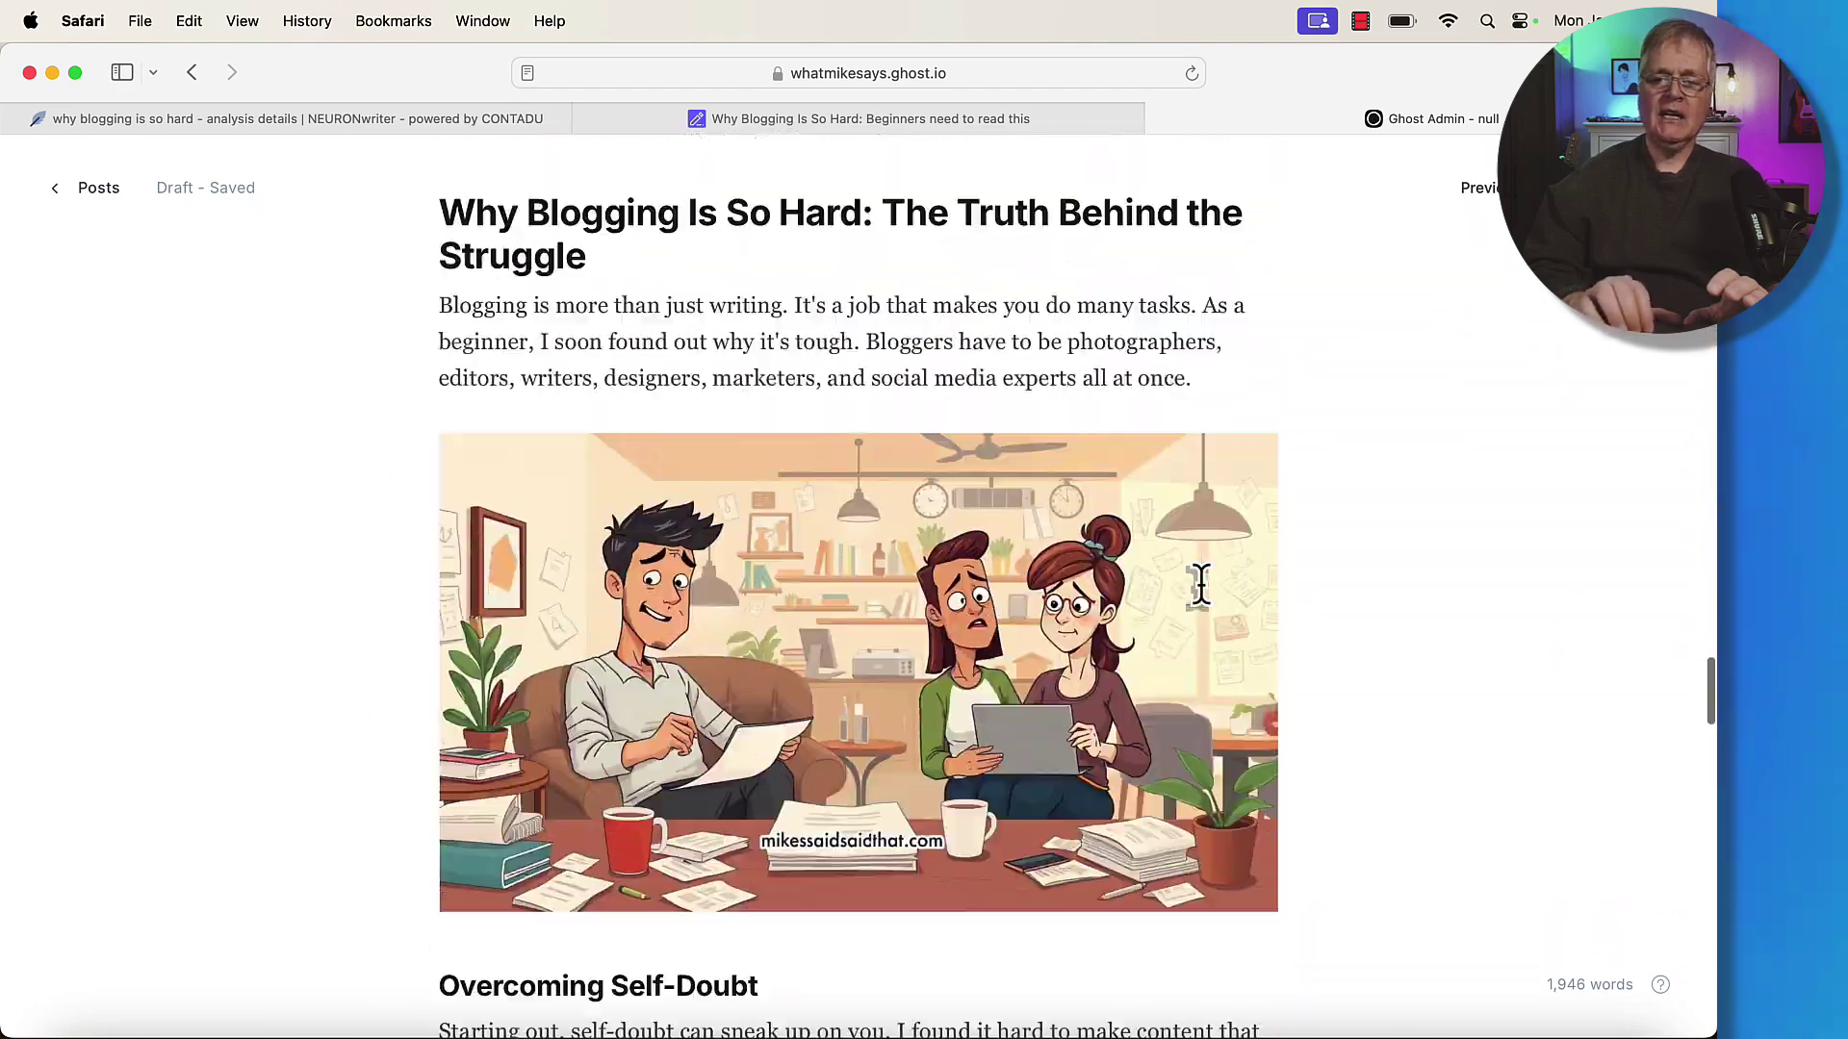
pyautogui.scroll(-10, 1198, 584)
pyautogui.scroll(20, 1198, 584)
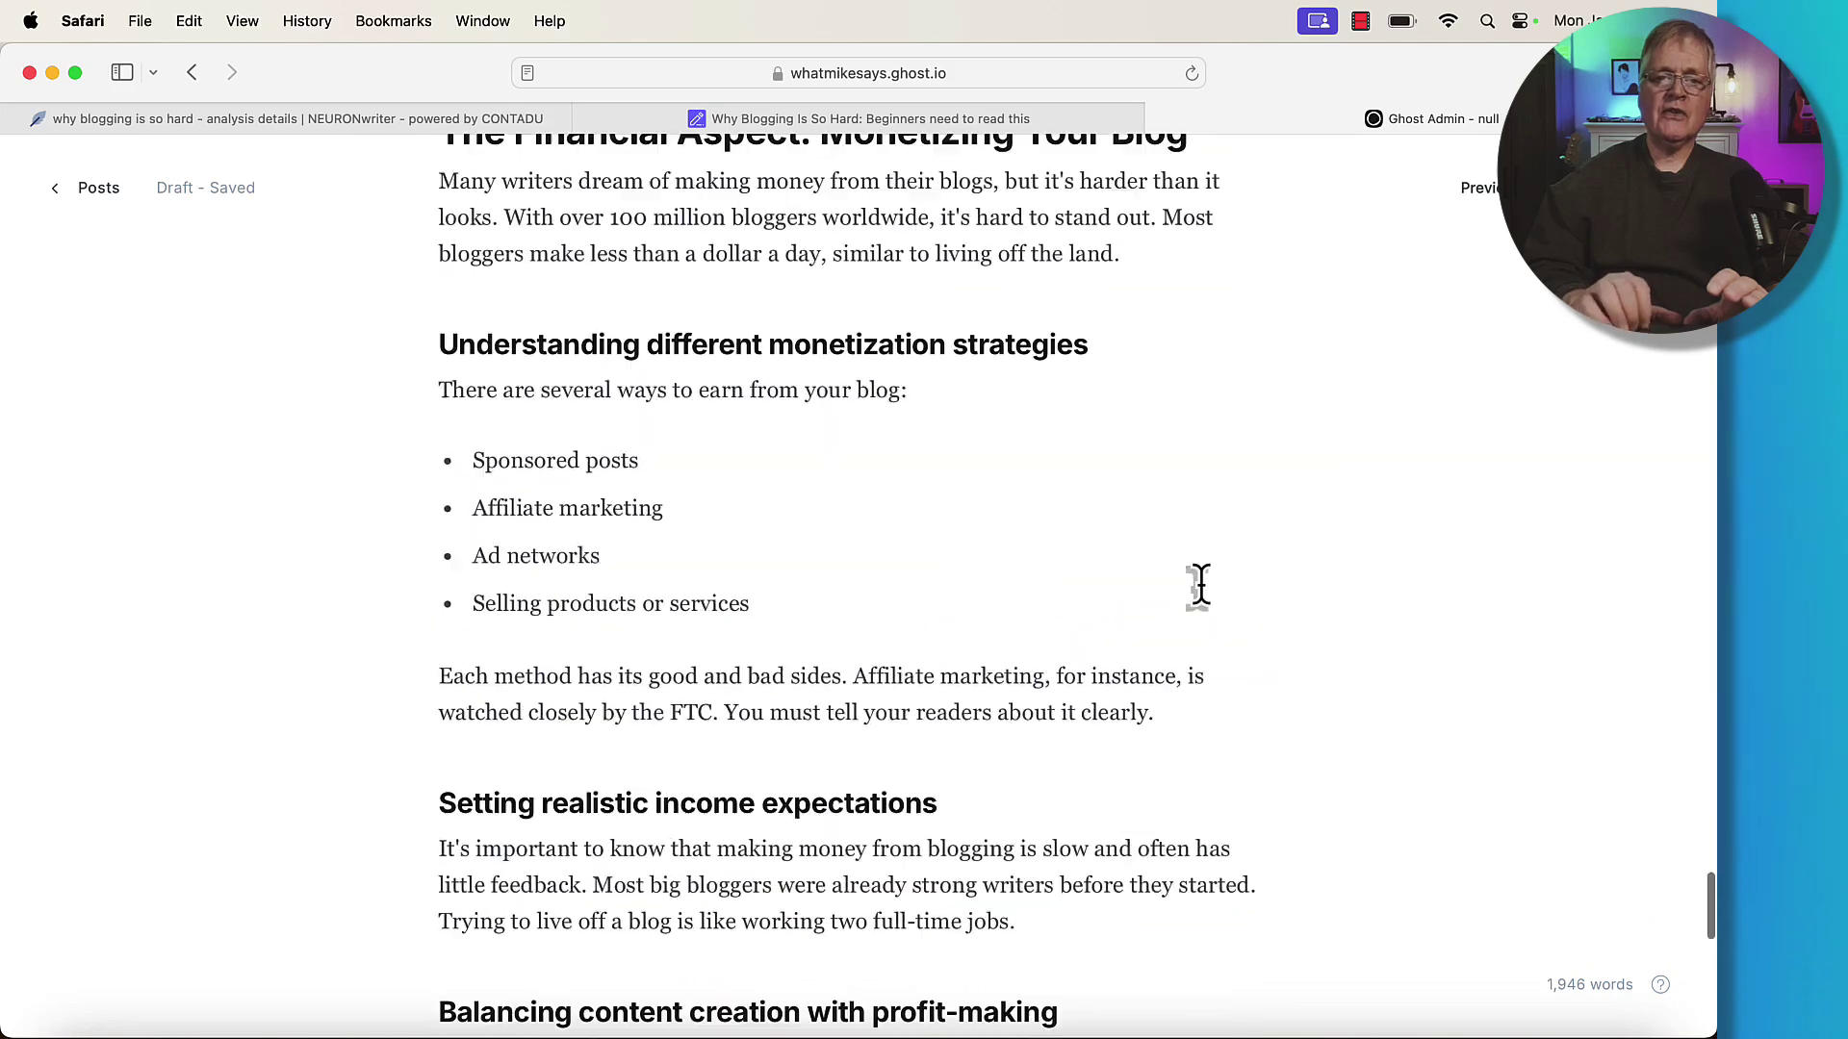
pyautogui.scroll(6, 1198, 584)
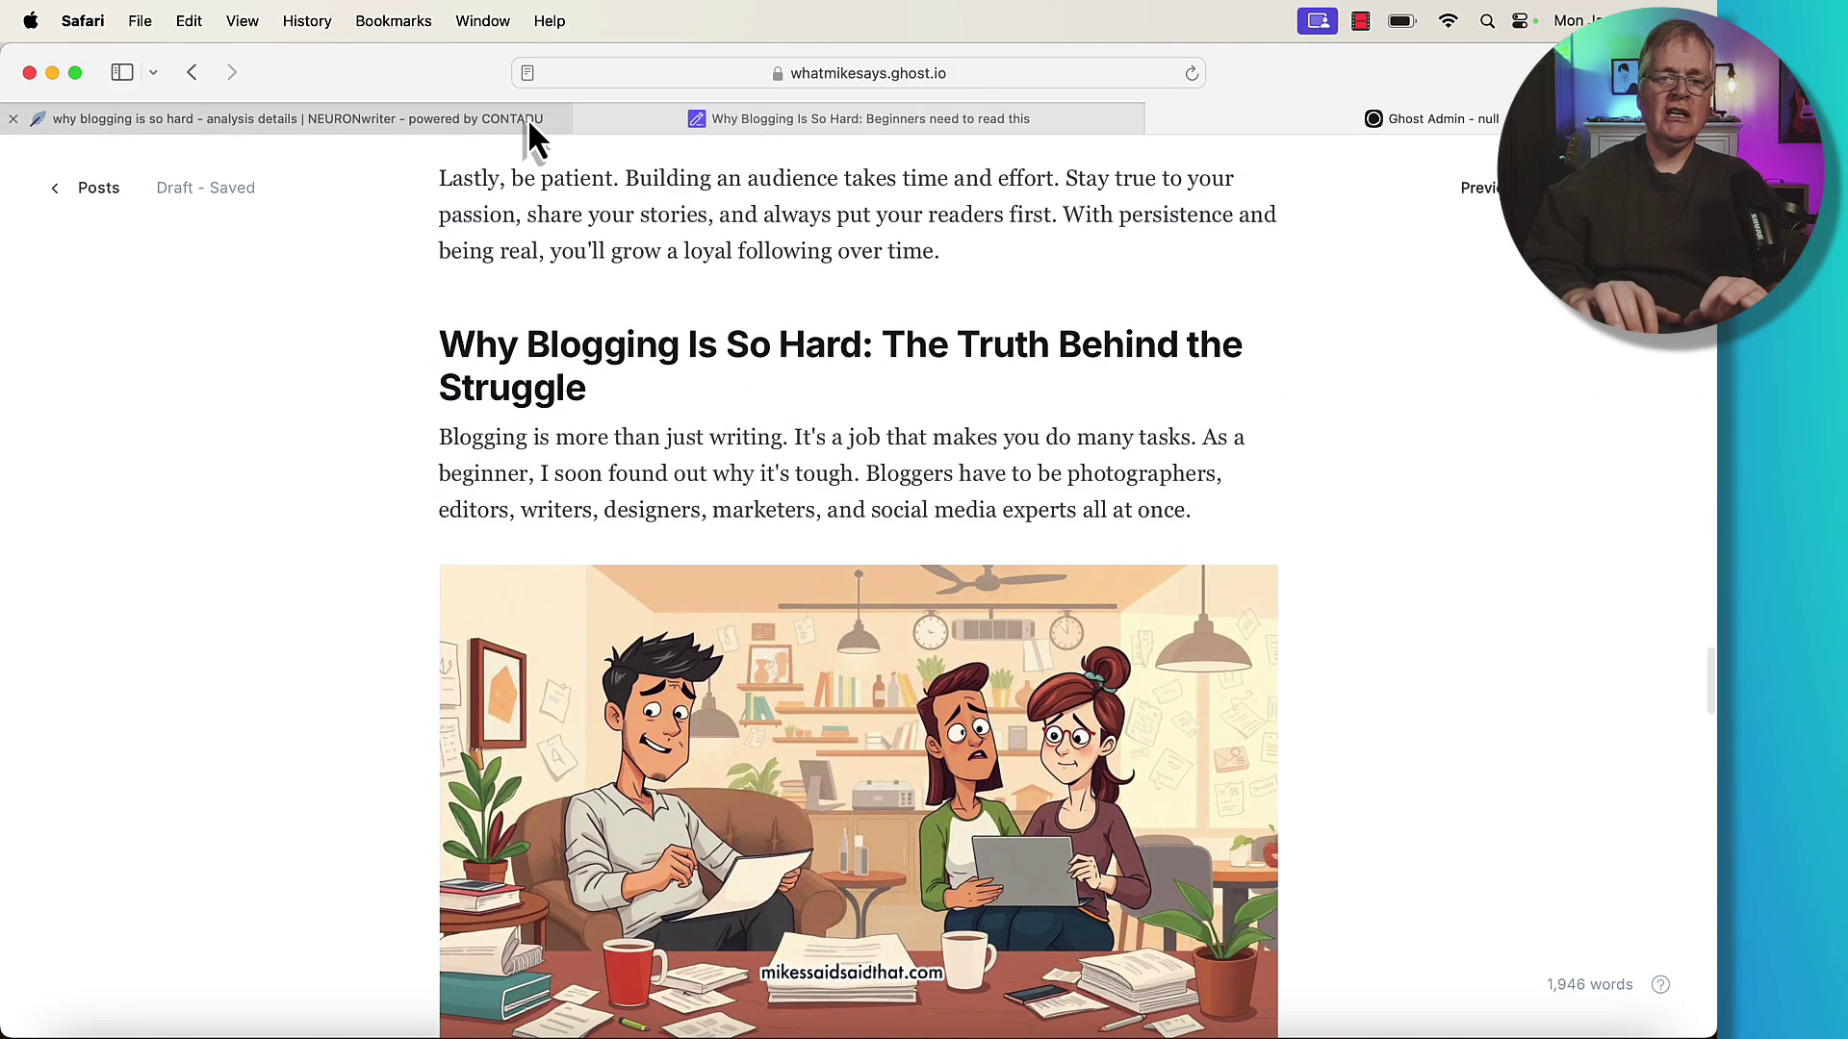
pyautogui.click(528, 118)
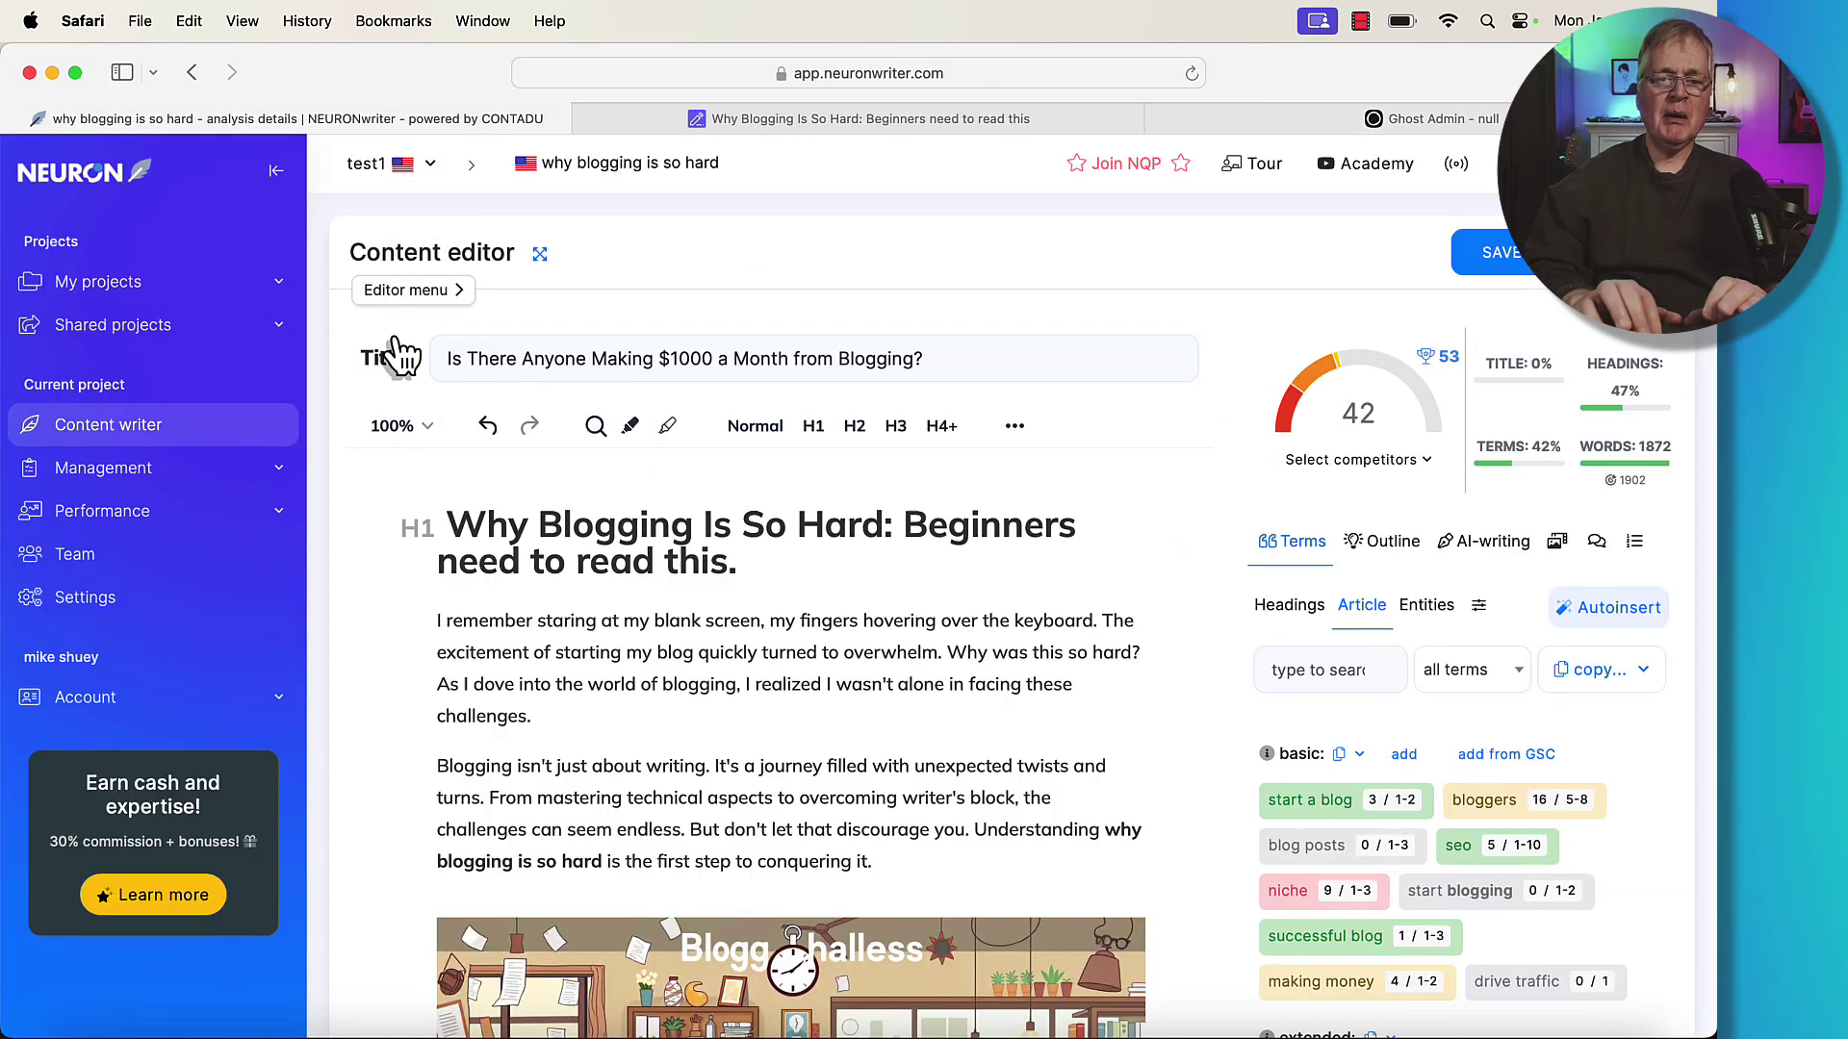
pyautogui.click(453, 298)
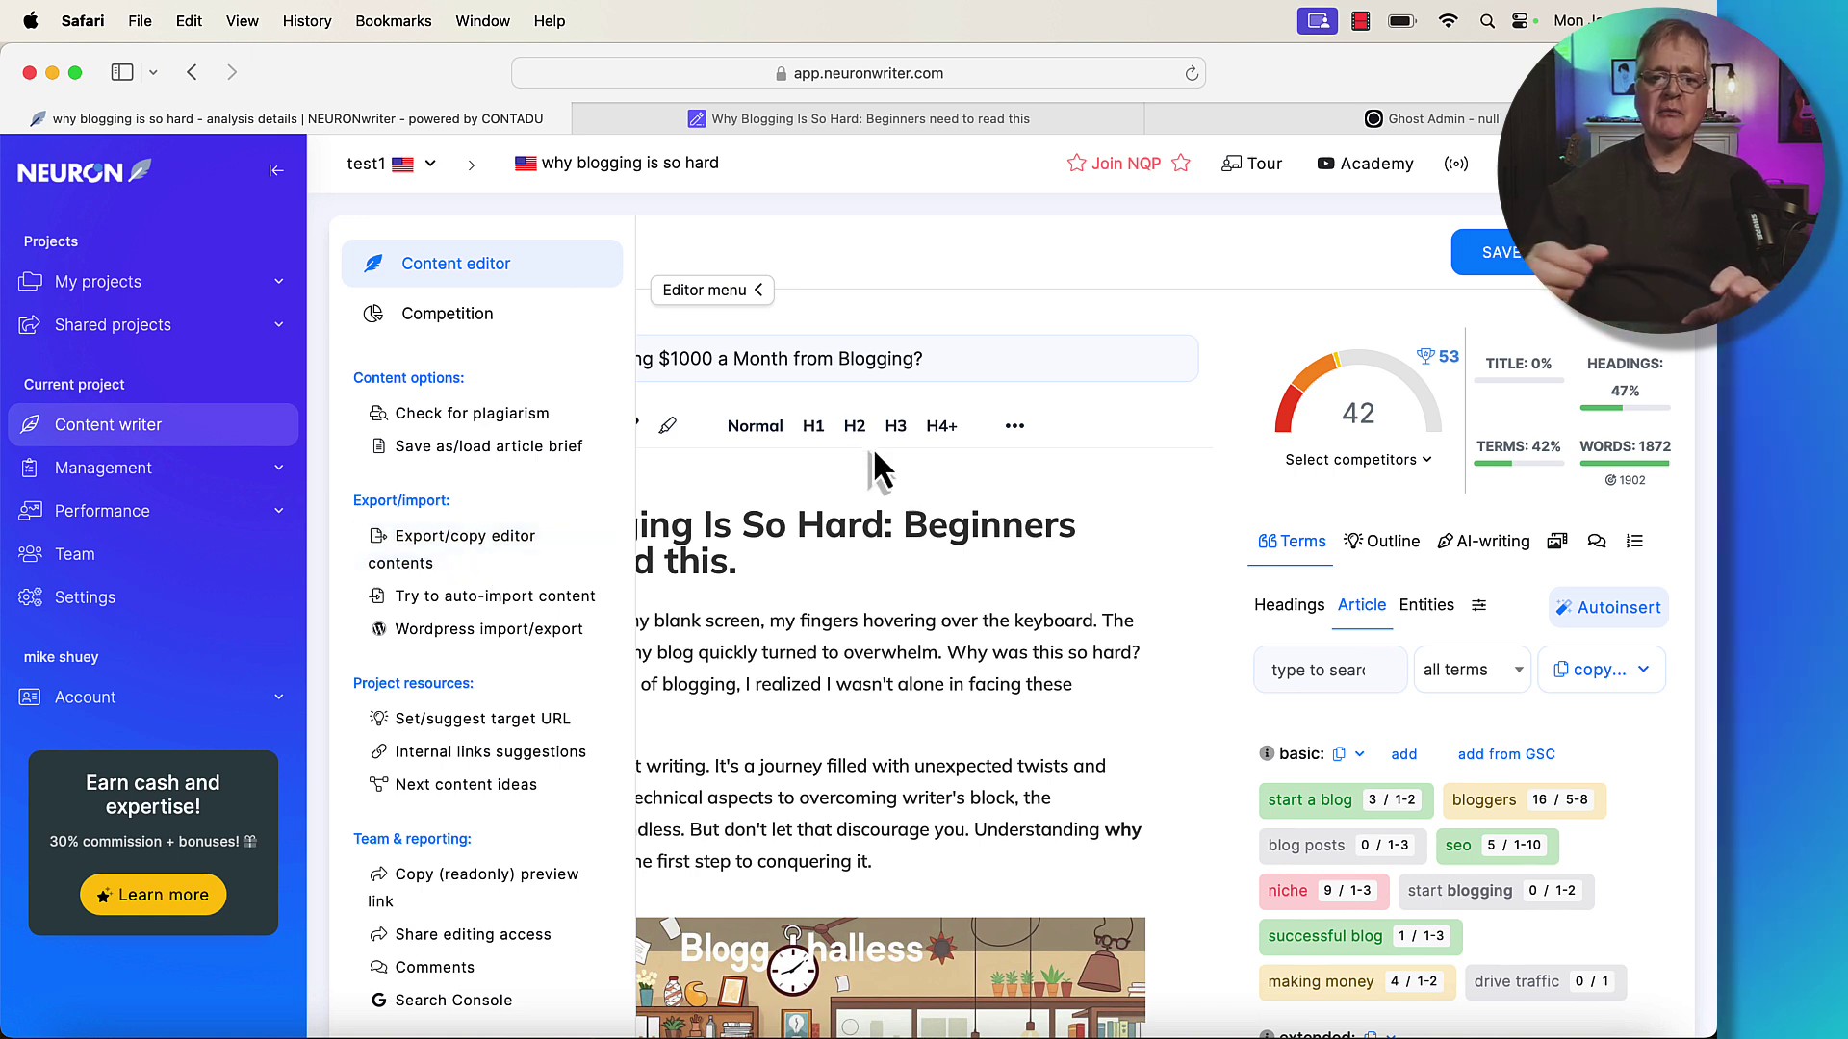
pyautogui.click(762, 294)
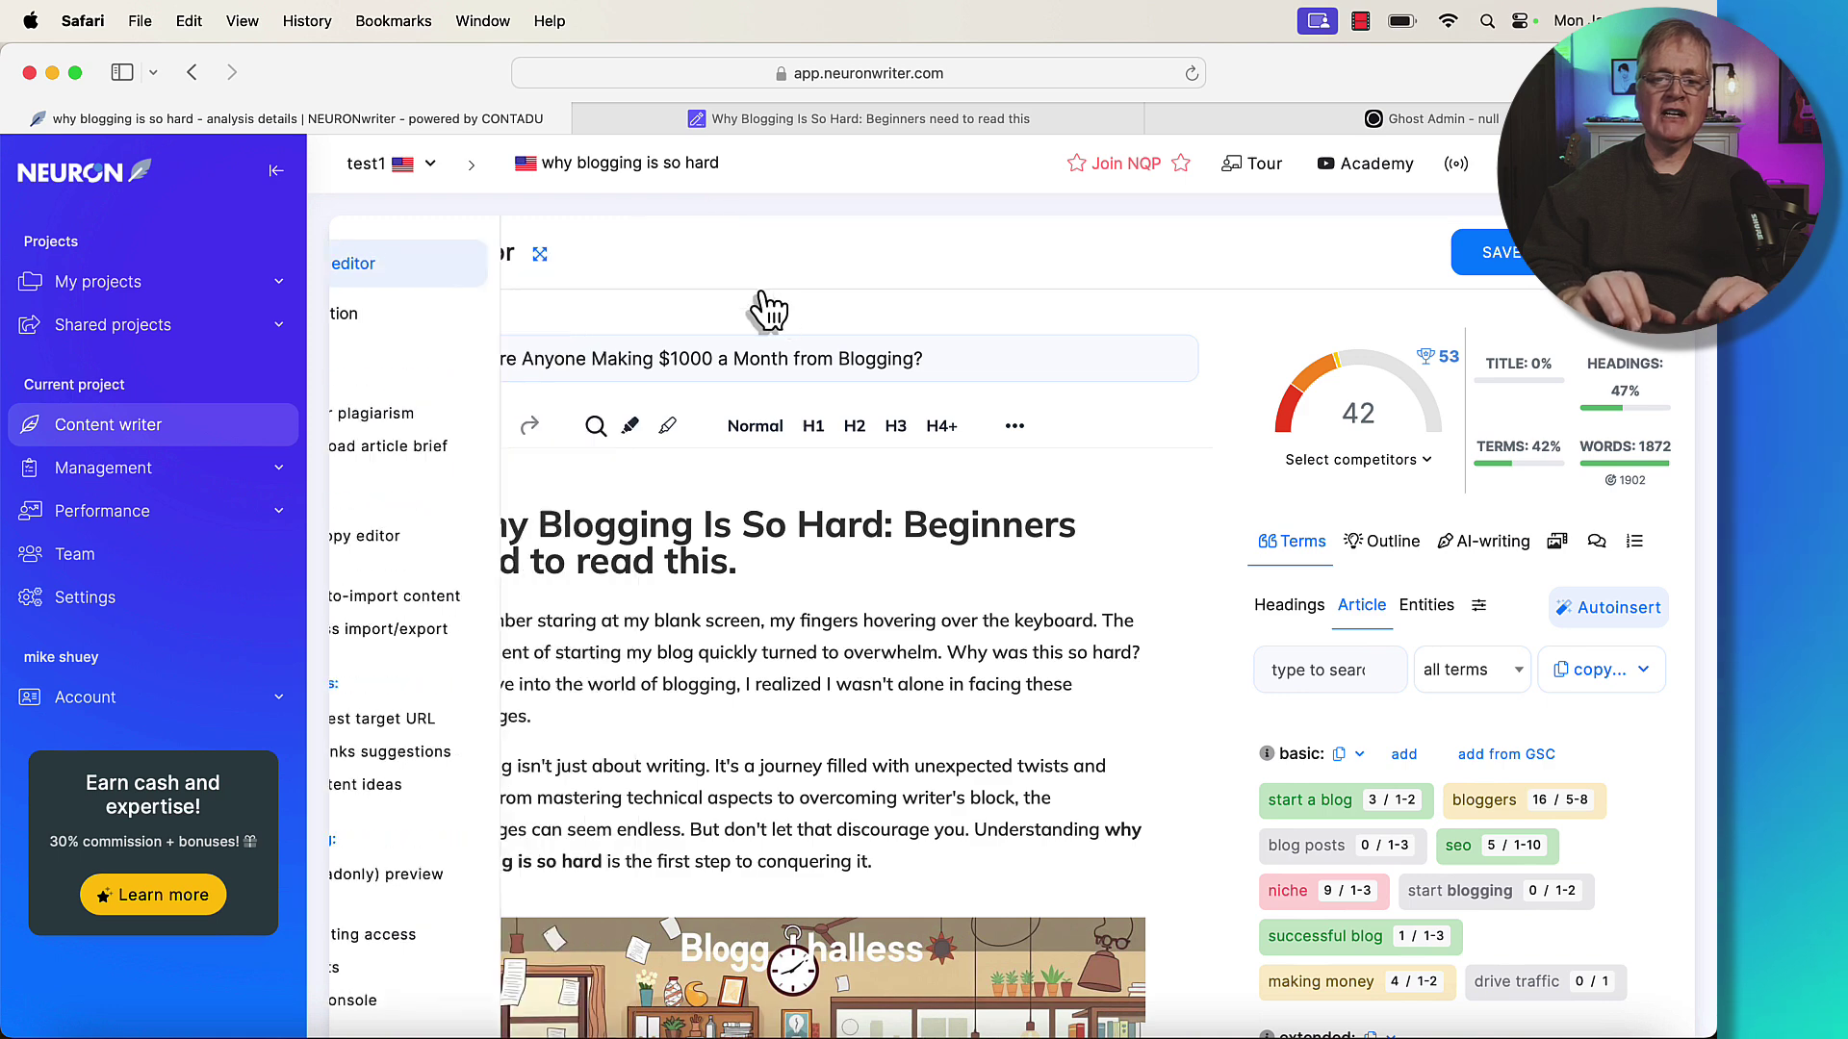
pyautogui.click(468, 299)
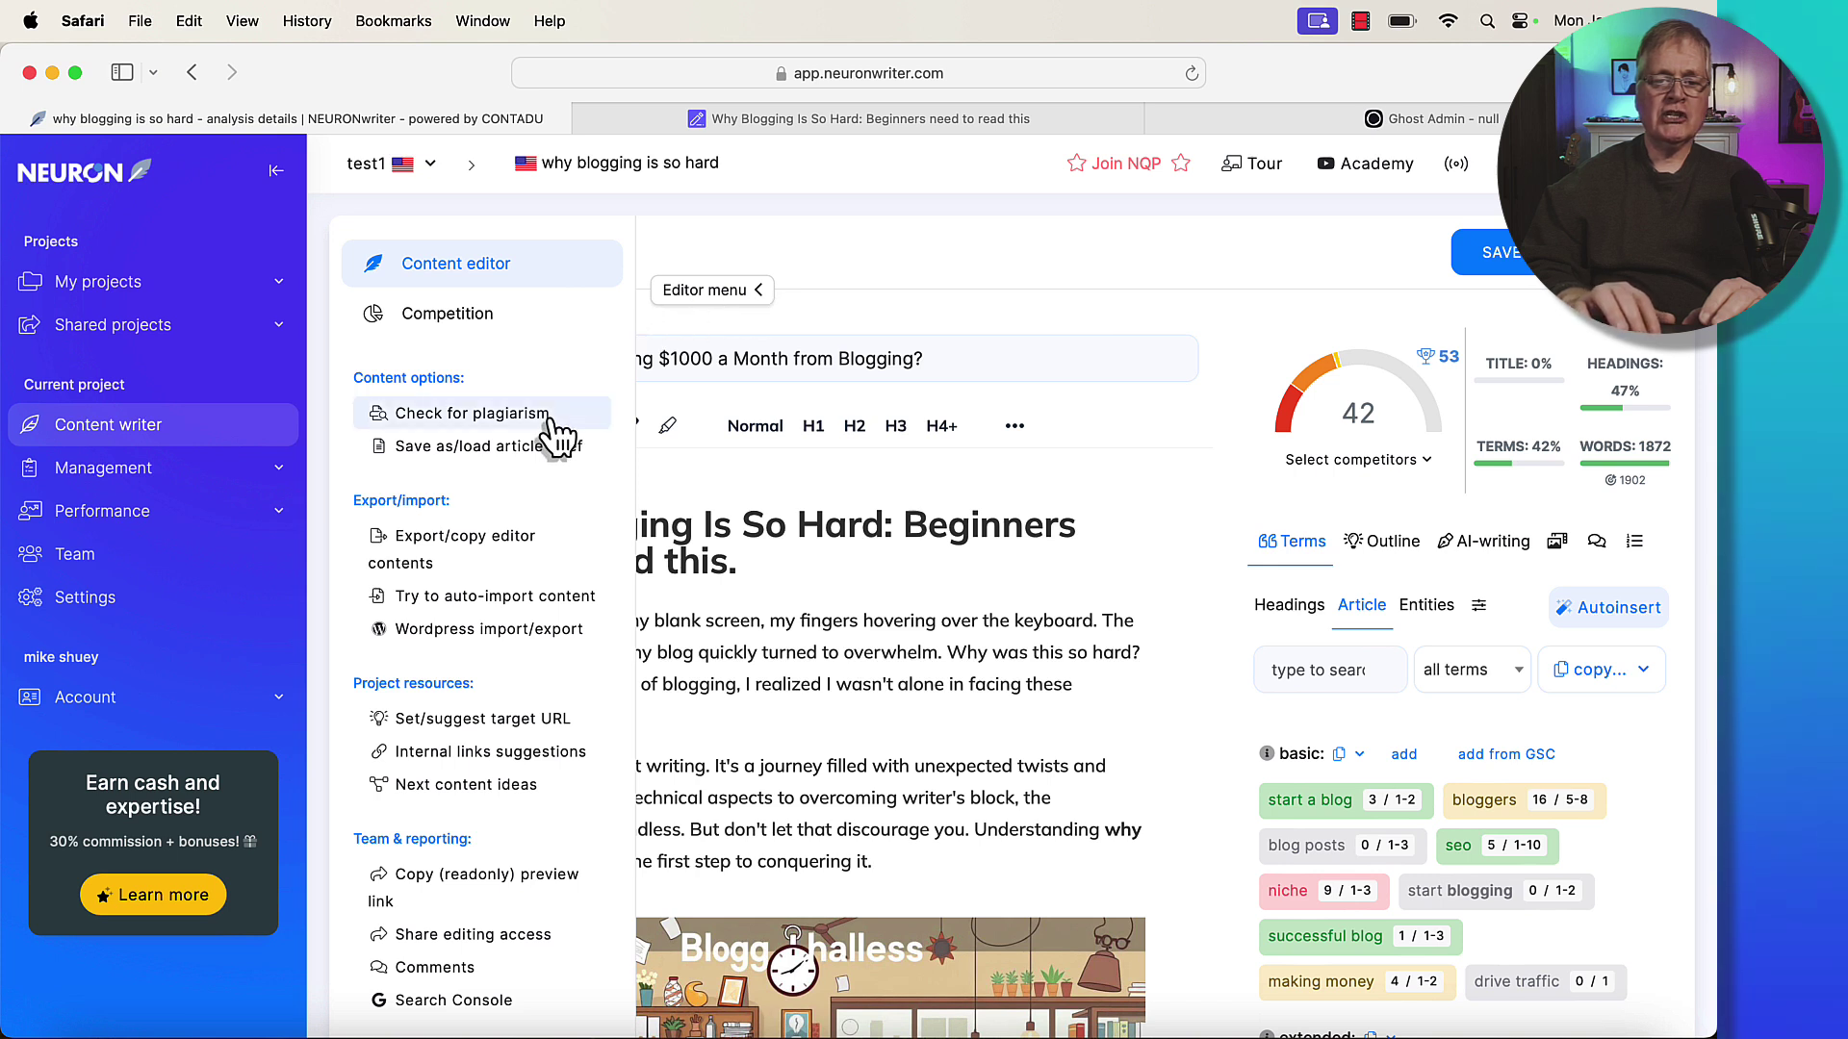
pyautogui.click(758, 293)
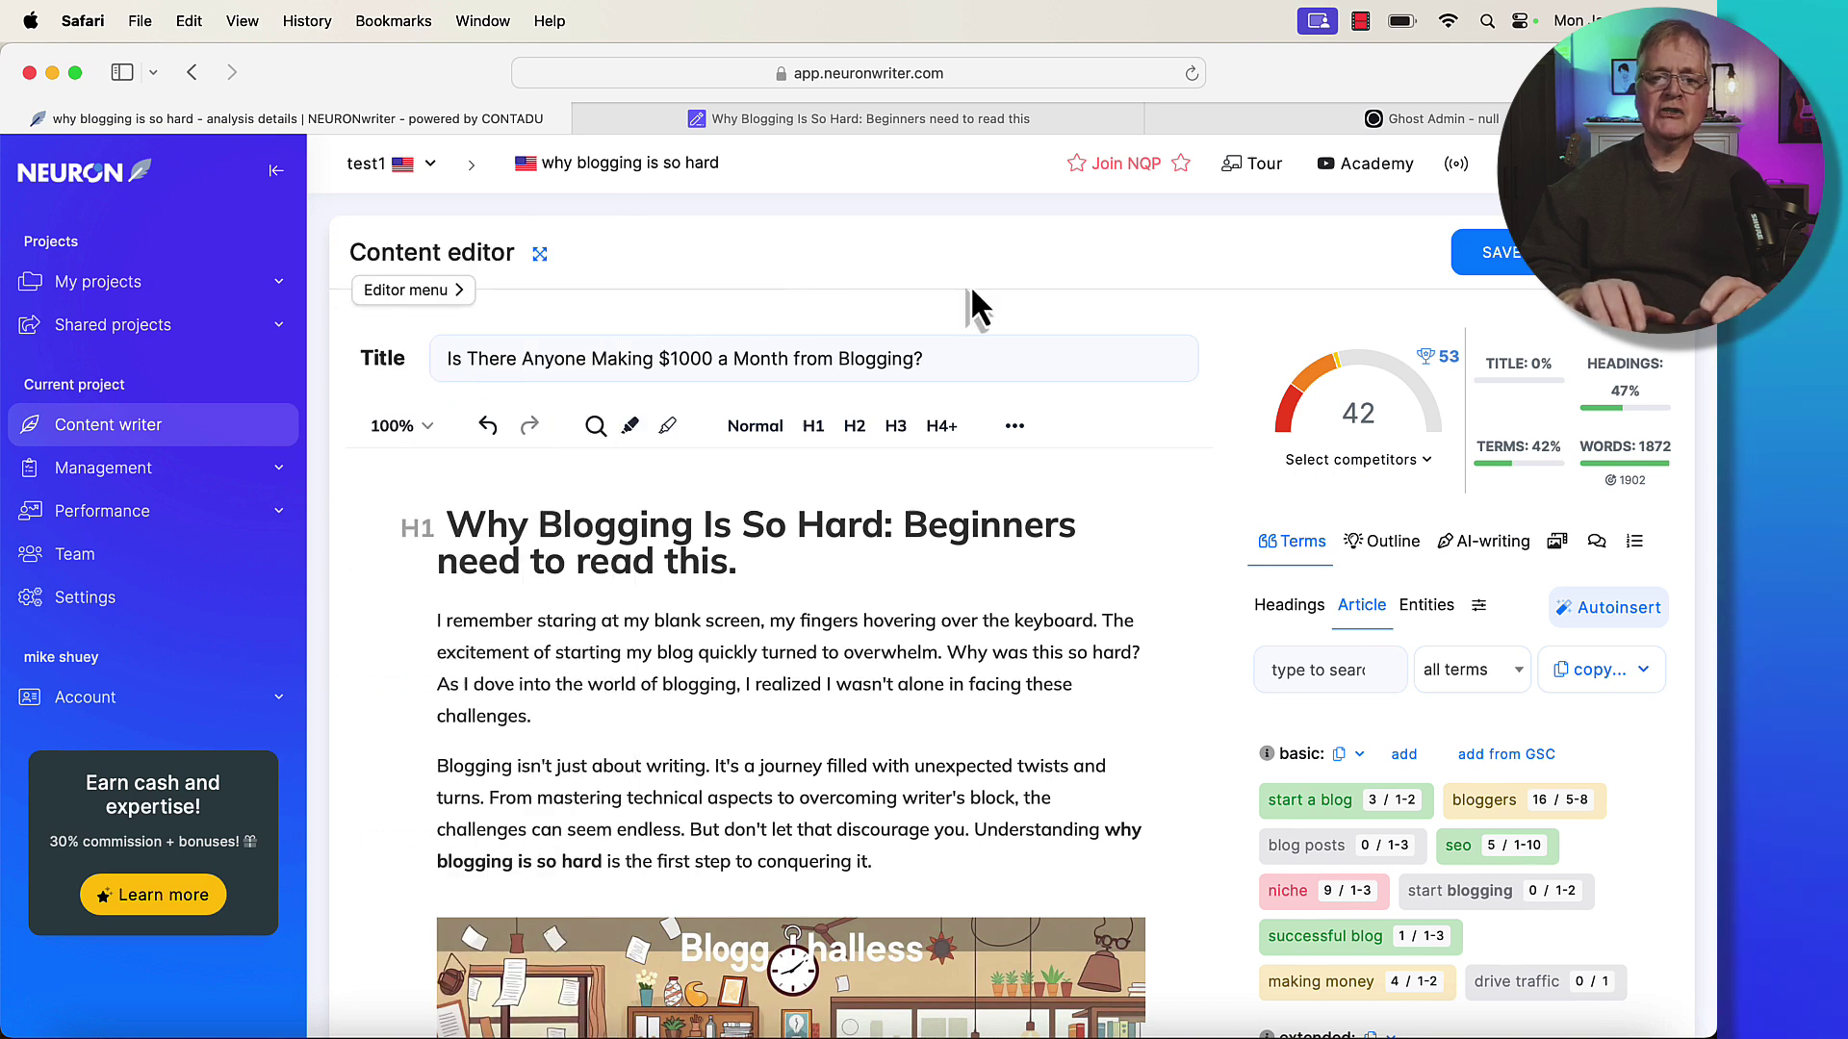